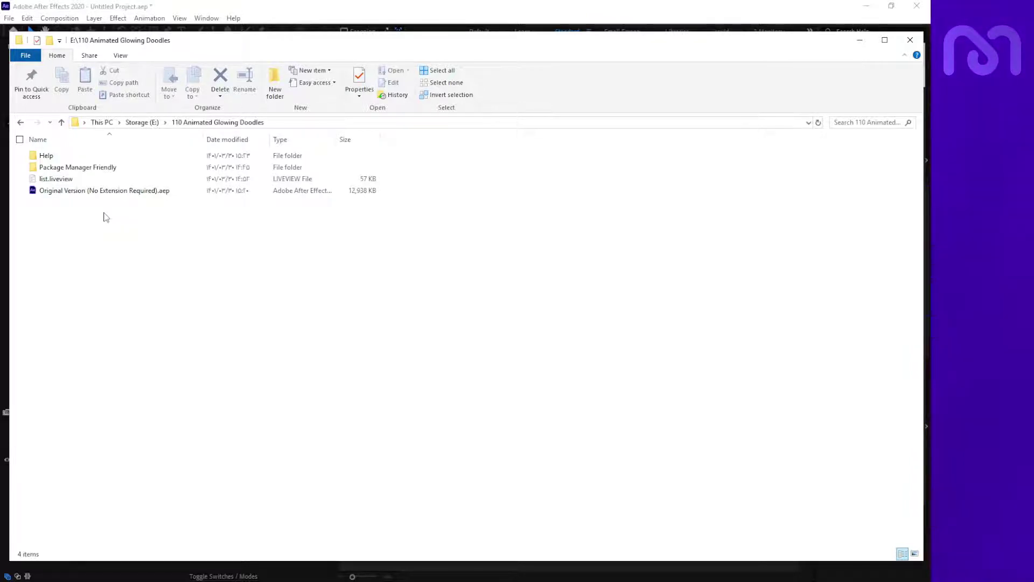
# - Open the Help folder of 110 Animated Glowing Doodles in File Explorer
pyautogui.doubleClick(47, 156)
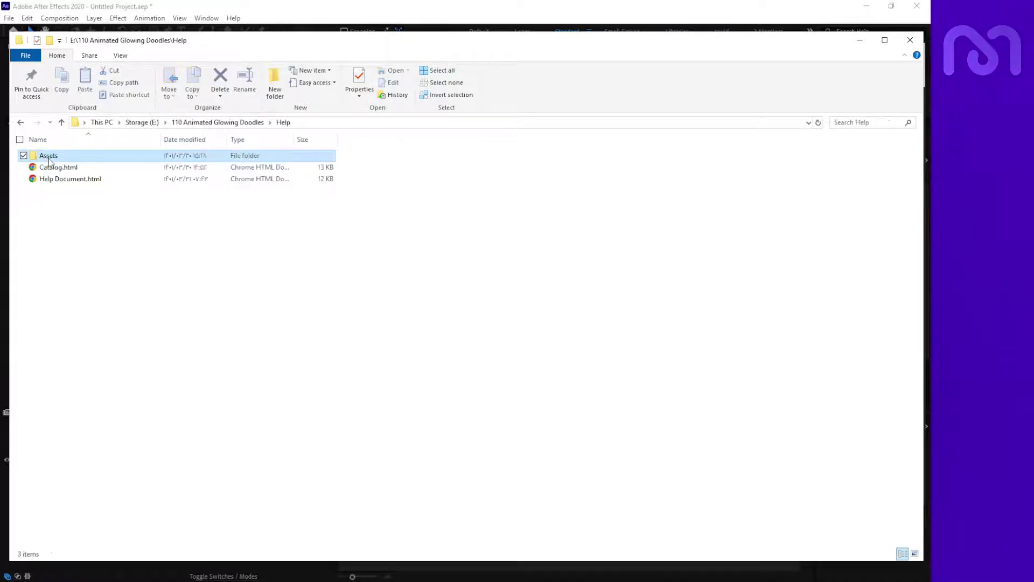
# - Open Catalog.html in Chrome and browse the Jagged Lines, Liquid and Spring Lines categories
pyautogui.doubleClick(57, 168)
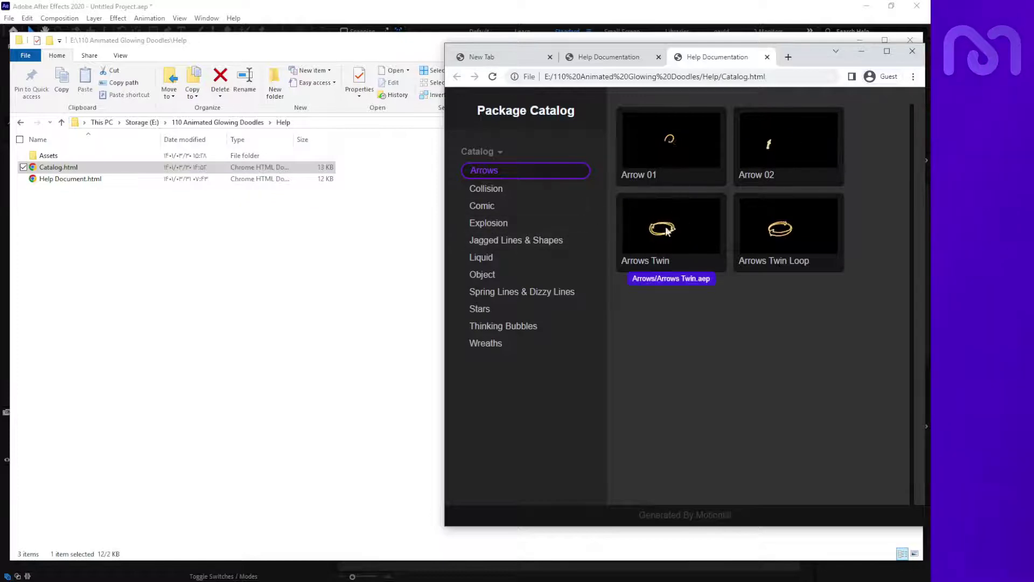
pyautogui.click(474, 239)
pyautogui.click(481, 258)
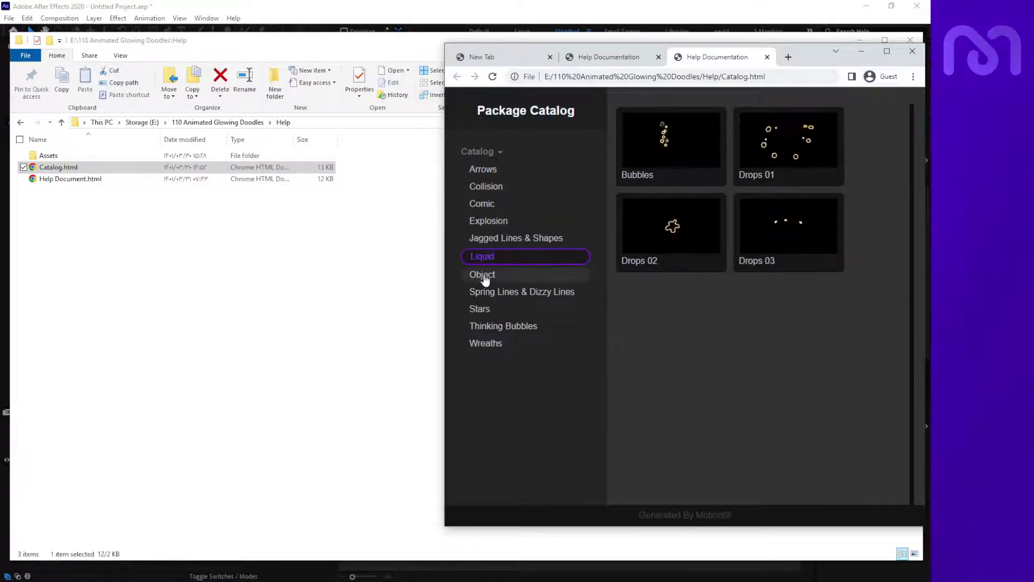
pyautogui.click(487, 293)
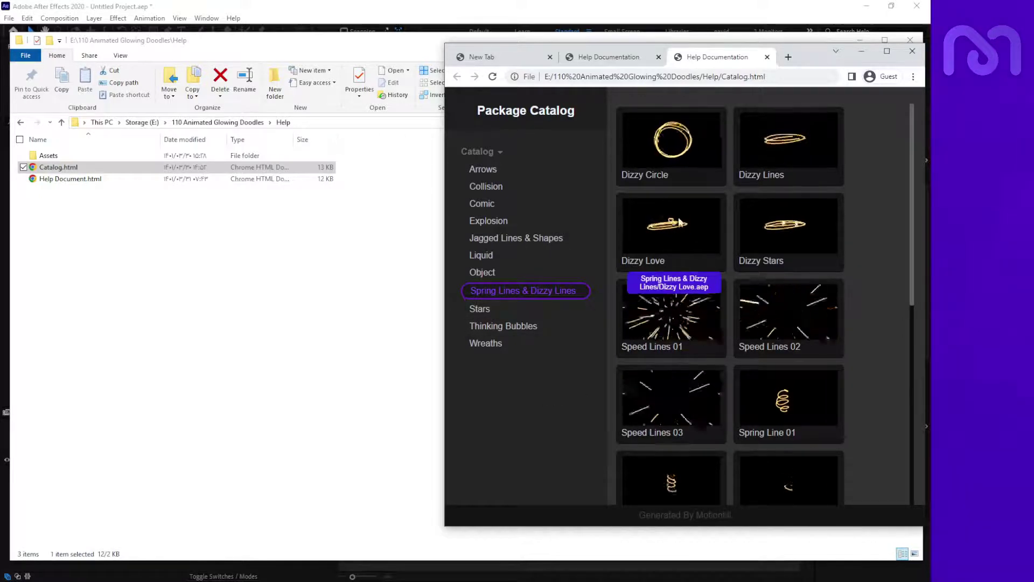
# - Preview the Dizzy Love doodle, close it and return to File Explorer
pyautogui.click(648, 227)
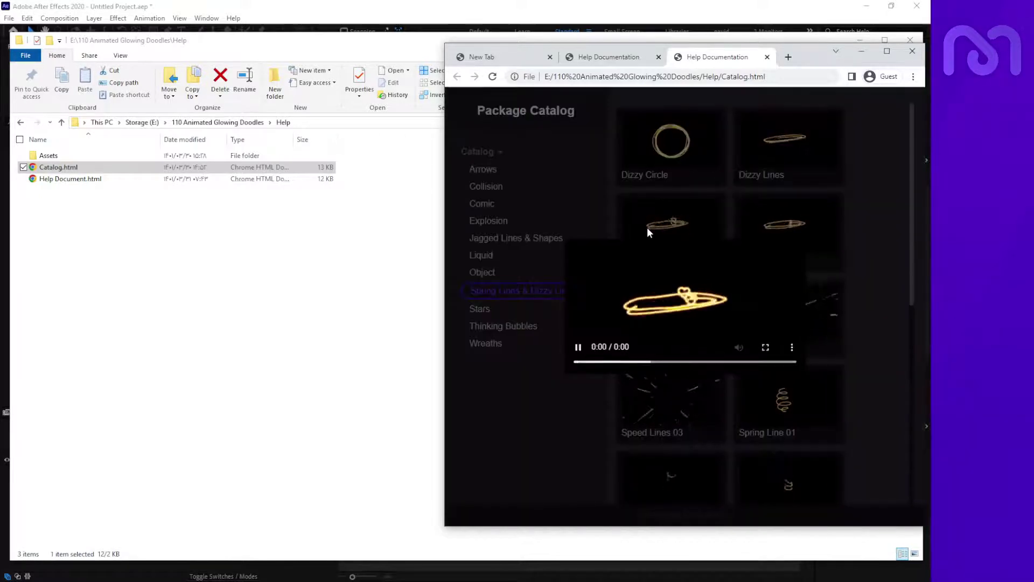
pyautogui.click(598, 388)
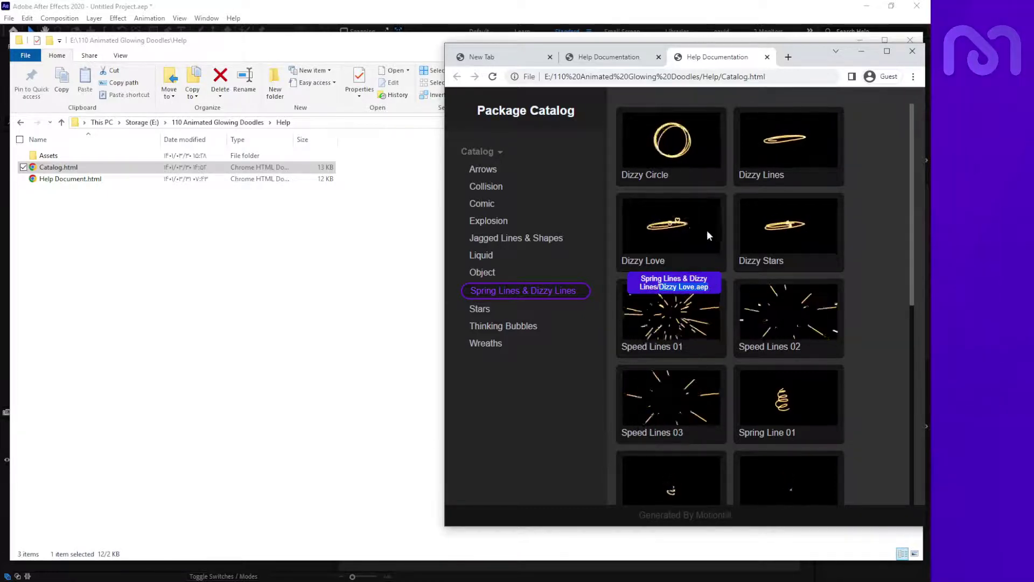
pyautogui.scroll(-2, 865, 228)
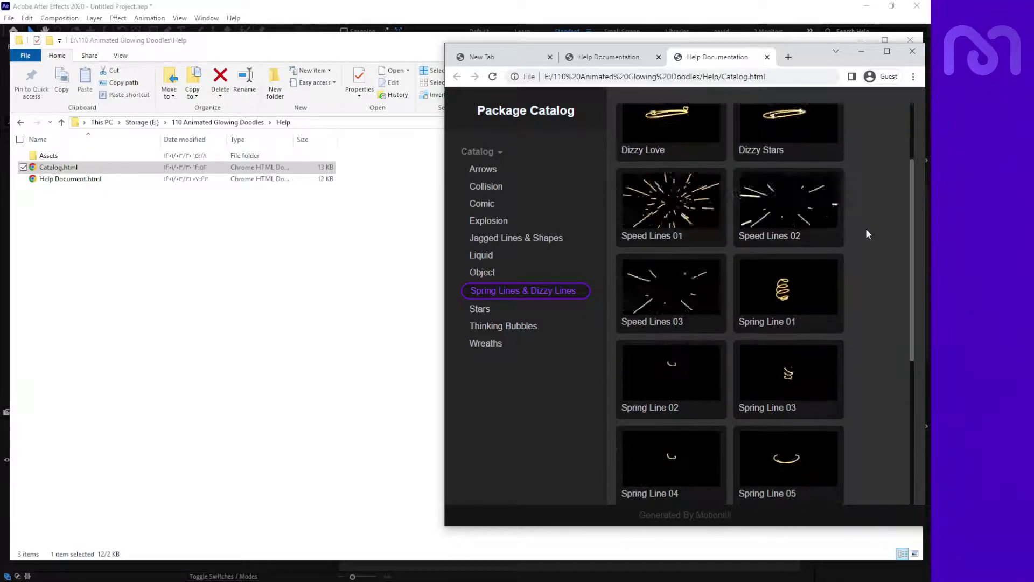
pyautogui.click(196, 217)
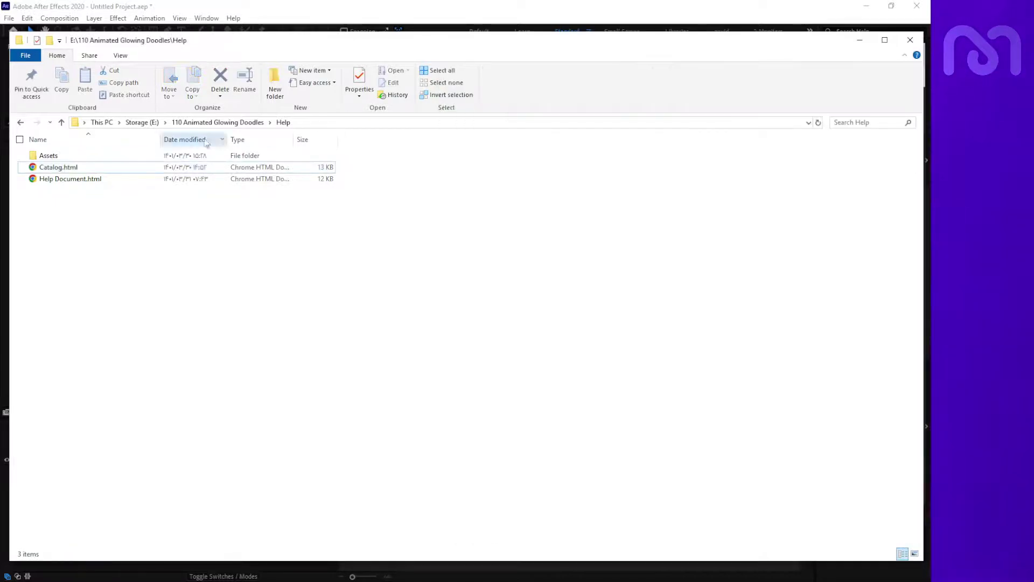
# - Browse Package Manager Friendly > Stars, selecting Blinking Stars 02.aep and the (footages) folder
pyautogui.click(215, 122)
pyautogui.doubleClick(91, 167)
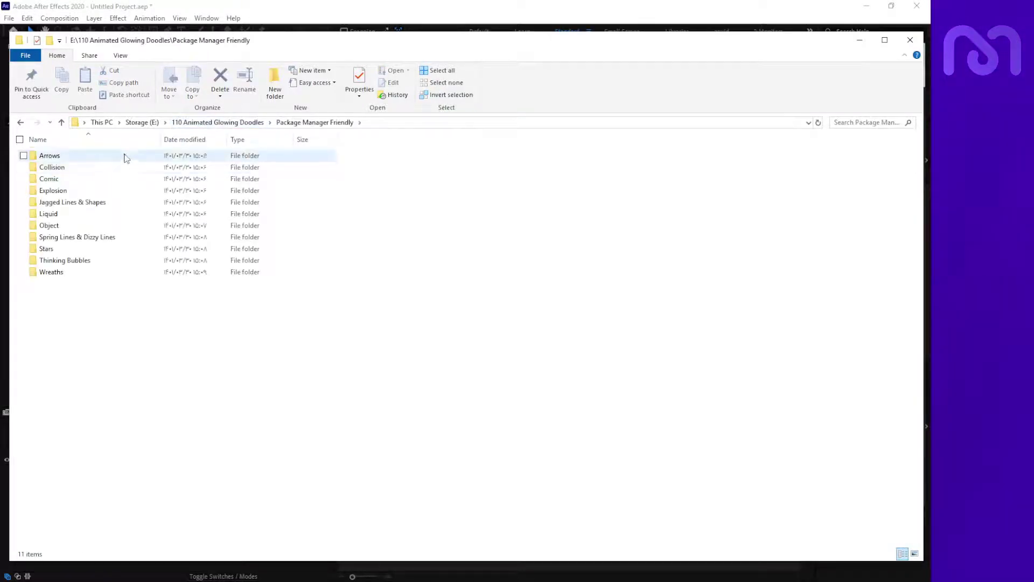
pyautogui.doubleClick(89, 248)
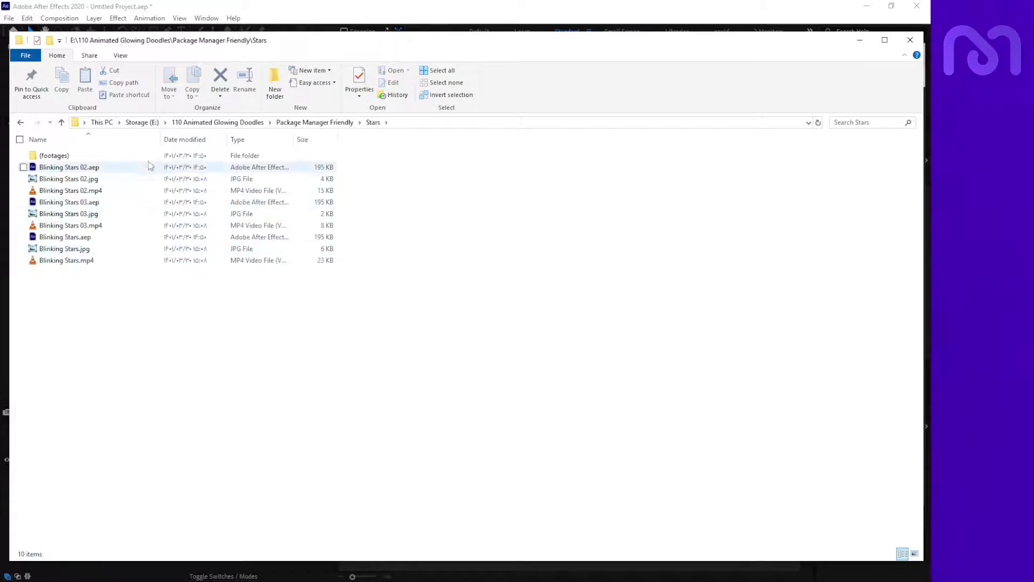
pyautogui.click(119, 167)
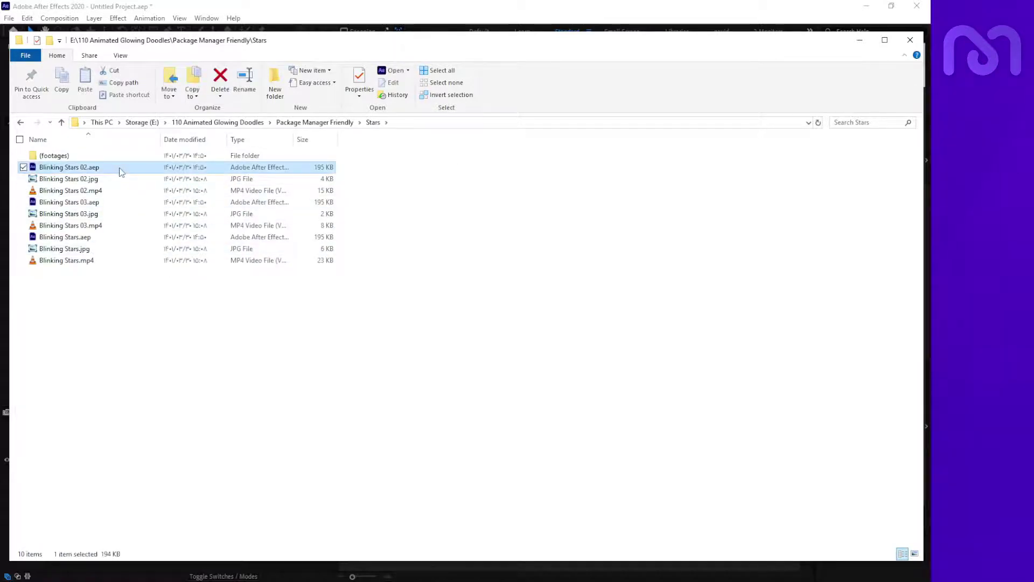
pyautogui.keyDown('ctrl'); pyautogui.click(77, 157); pyautogui.keyUp('ctrl')
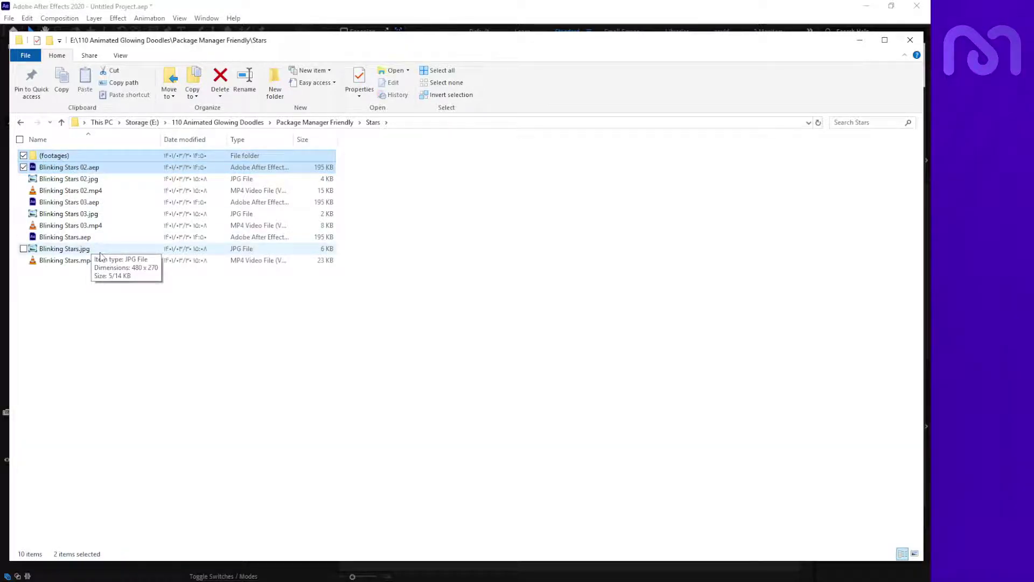
# - Open Original Version (No Extension Required).aep in After Effects from the package's main folder
pyautogui.press('BackSpace')
pyautogui.press('BackSpace')
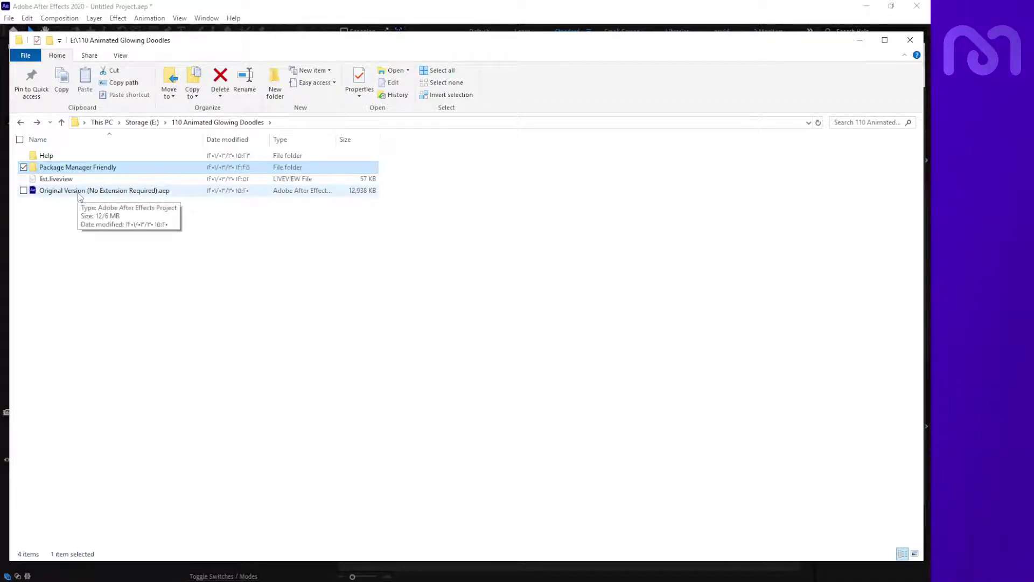
pyautogui.doubleClick(90, 191)
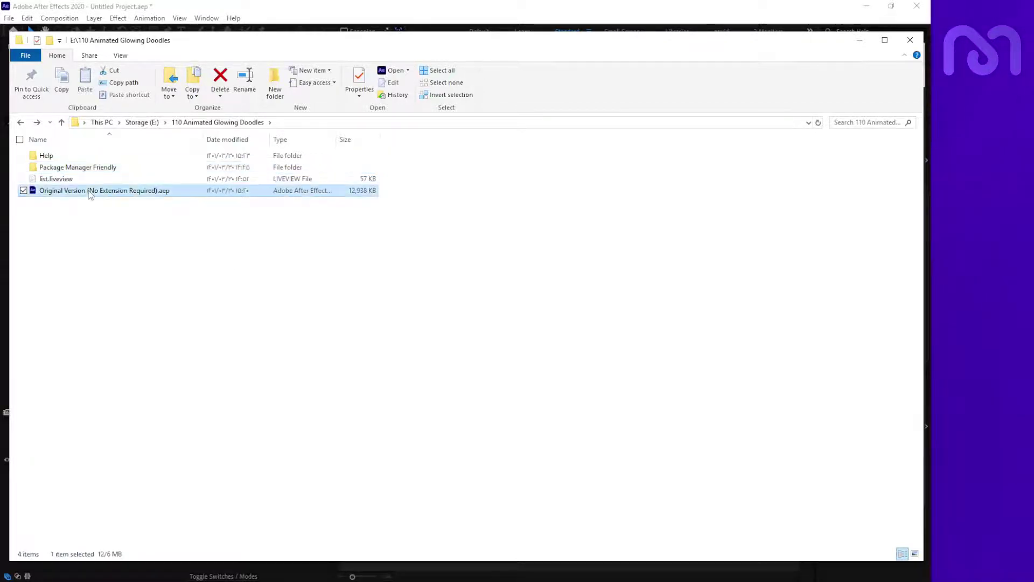
pyautogui.doubleClick(387, 15)
# - Discard the untitled project, then open and preview the Arrow 01 composition
pyautogui.click(457, 349)
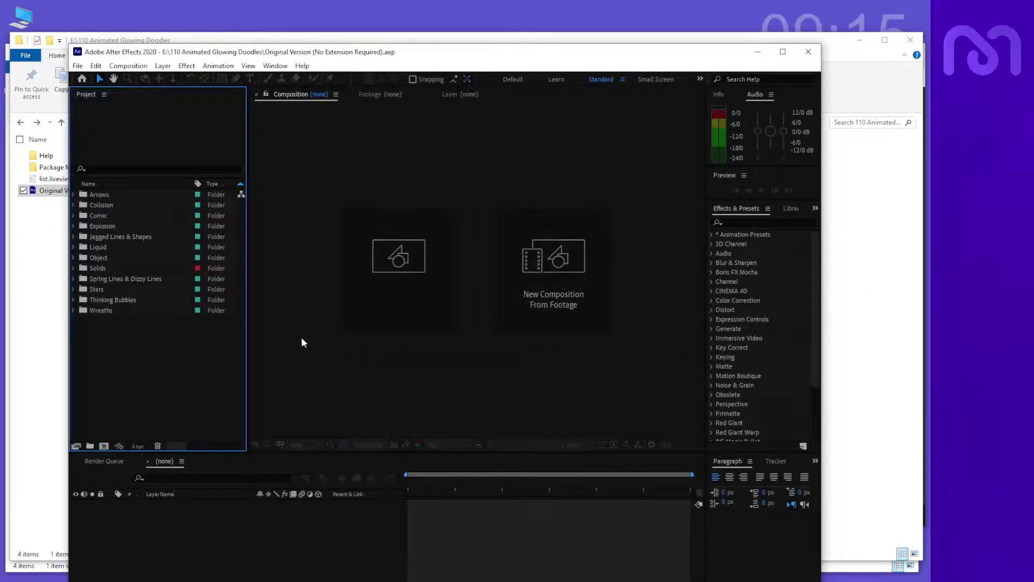
pyautogui.click(73, 194)
pyautogui.doubleClick(117, 205)
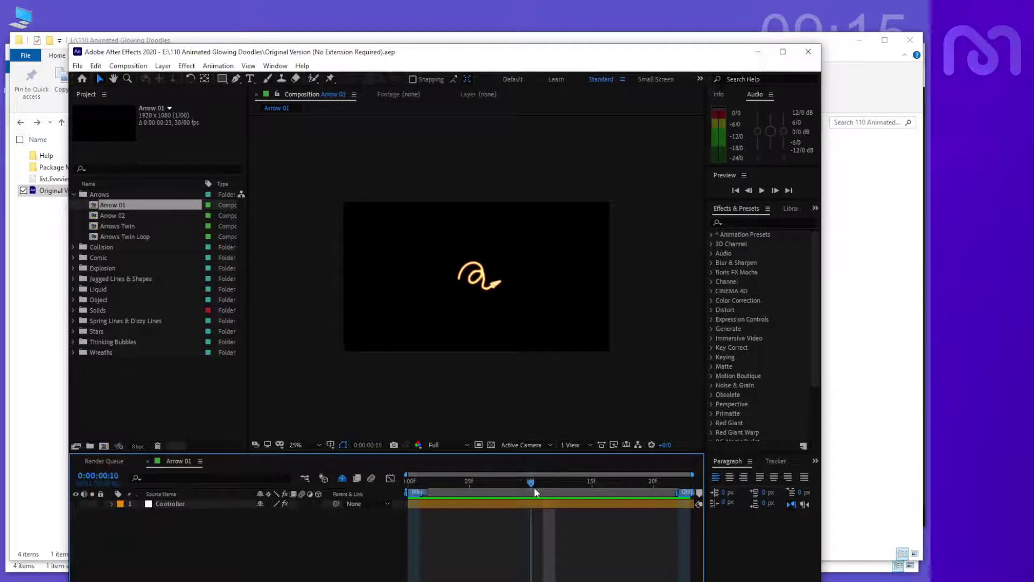
pyautogui.press('space')
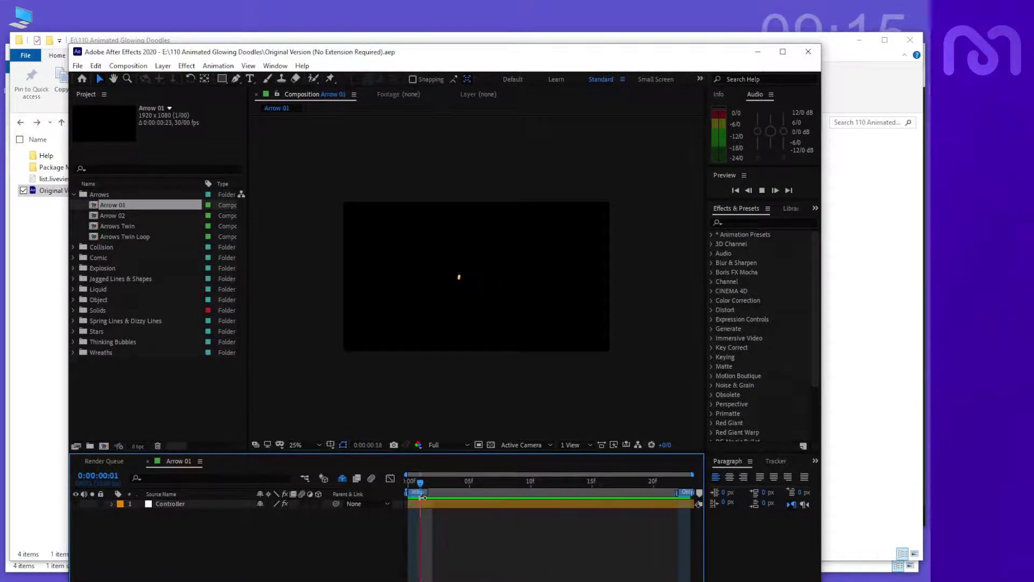
pyautogui.press('space')
# - Select all project items and expand every doodle folder
pyautogui.moveTo(131, 405); pyautogui.dragTo(112, 166)
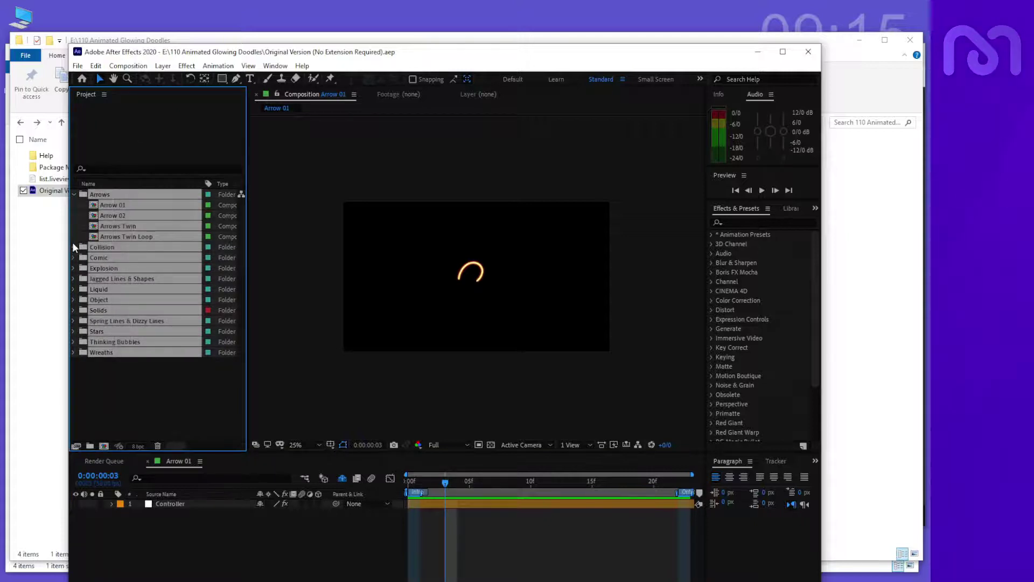
pyautogui.click(73, 246)
pyautogui.scroll(-10, 118, 297)
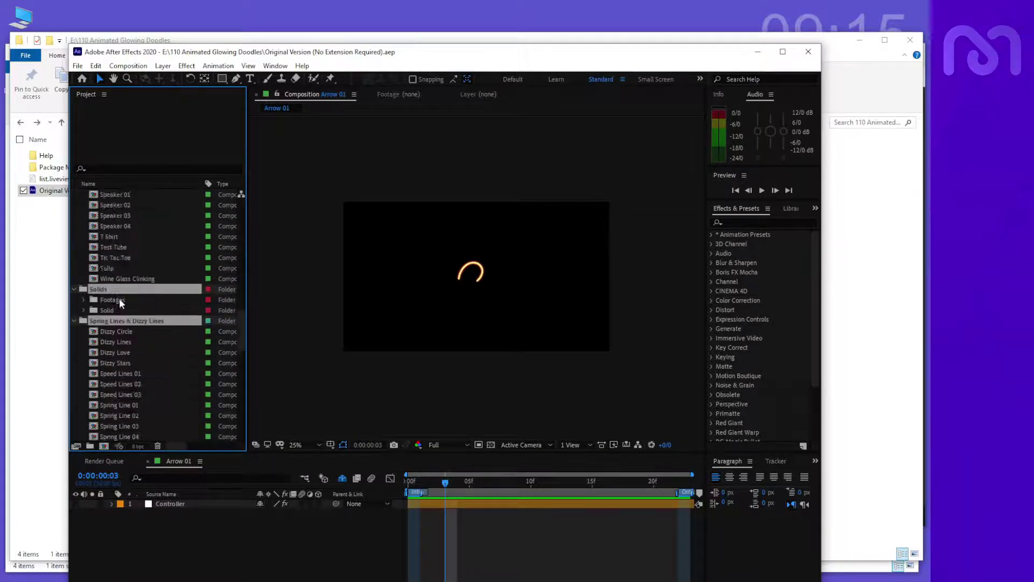
pyautogui.scroll(-3, 111, 302)
# - Open Speed Lines 03 and view it from the start with the whole frame visible
pyautogui.click(83, 304)
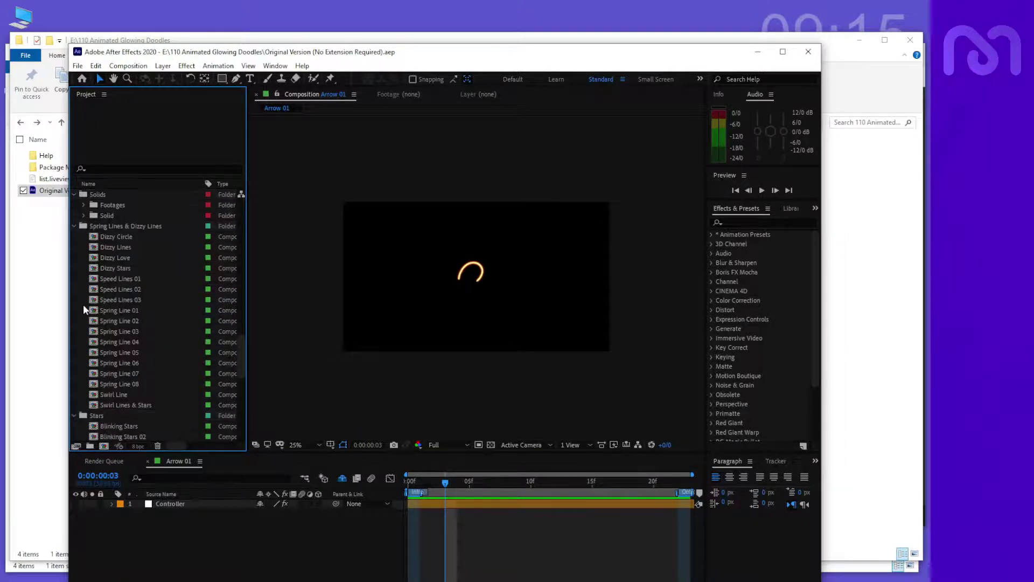
pyautogui.doubleClick(115, 301)
pyautogui.moveTo(461, 480); pyautogui.dragTo(402, 482)
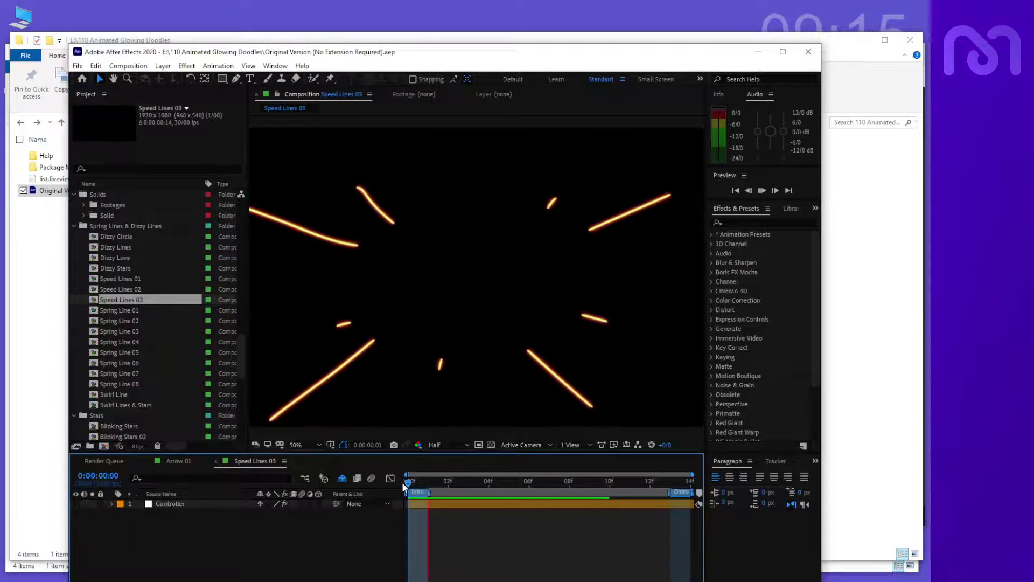
pyautogui.press('pagedown')
pyautogui.press(',')
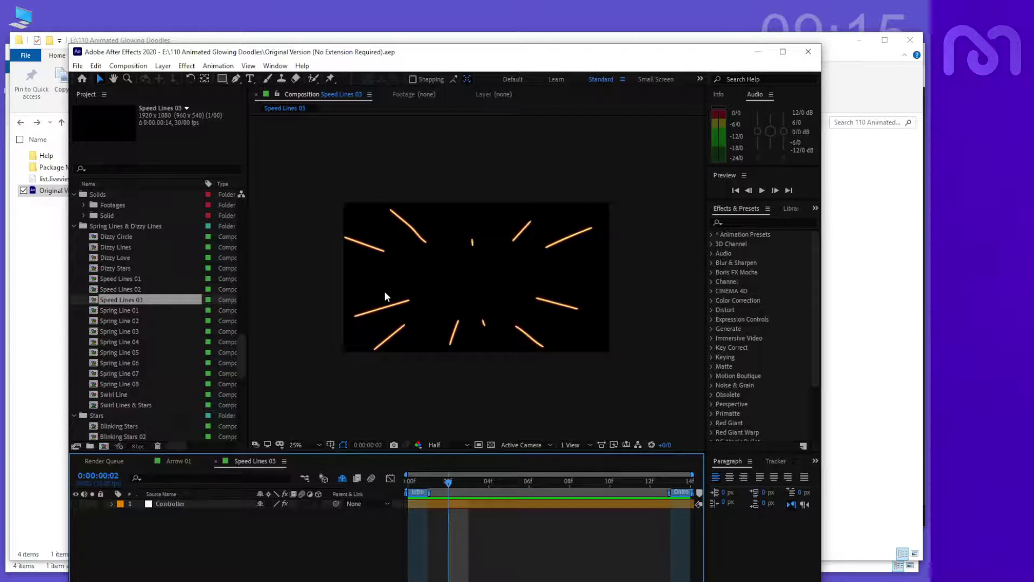
pyautogui.scroll(5, 113, 257)
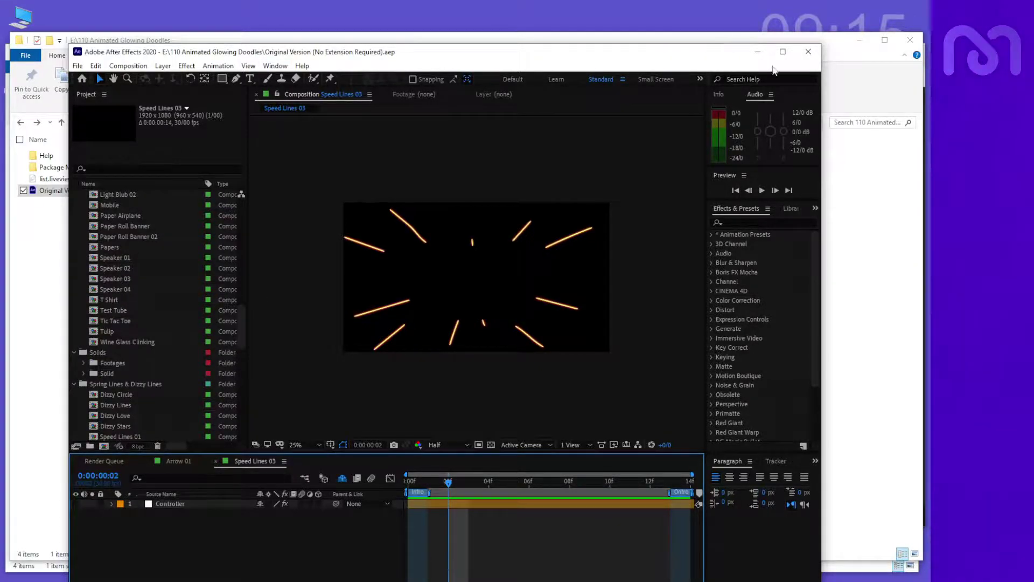
# - Maximize After Effects, open the Live View extension panel and widen it
pyautogui.click(782, 52)
pyautogui.click(206, 17)
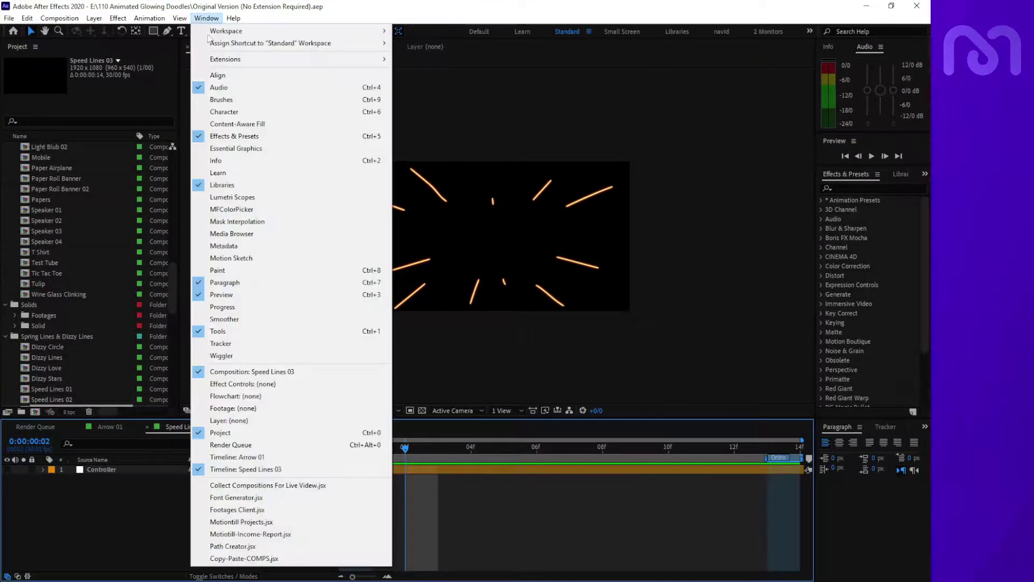
pyautogui.moveTo(301, 60)
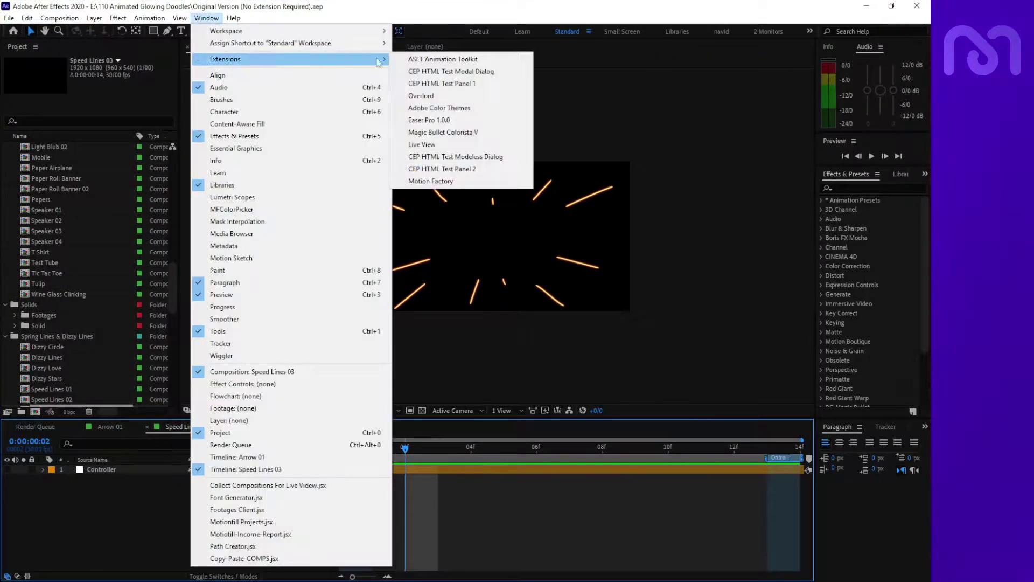
pyautogui.click(437, 149)
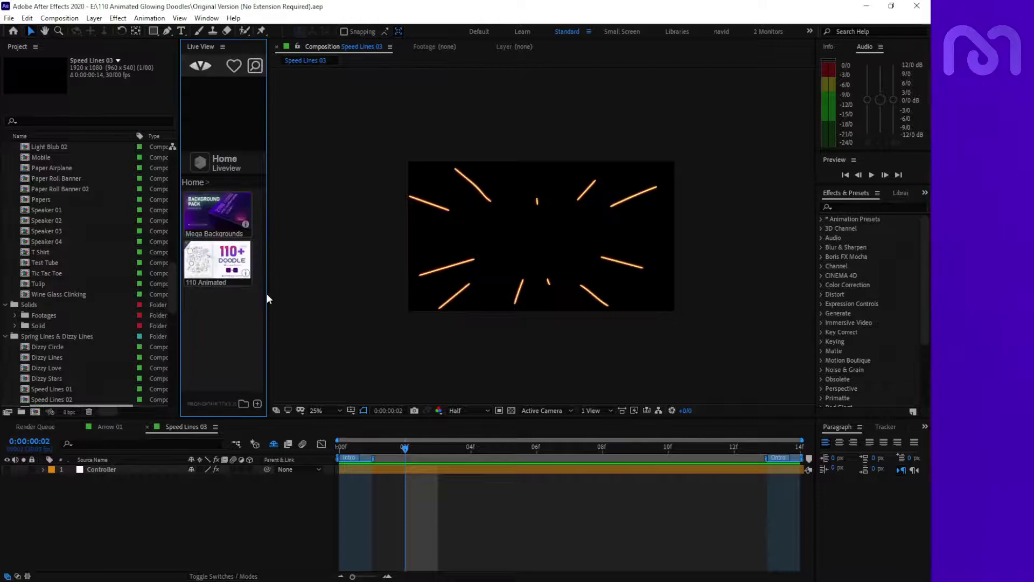
pyautogui.moveTo(266, 295); pyautogui.dragTo(405, 293)
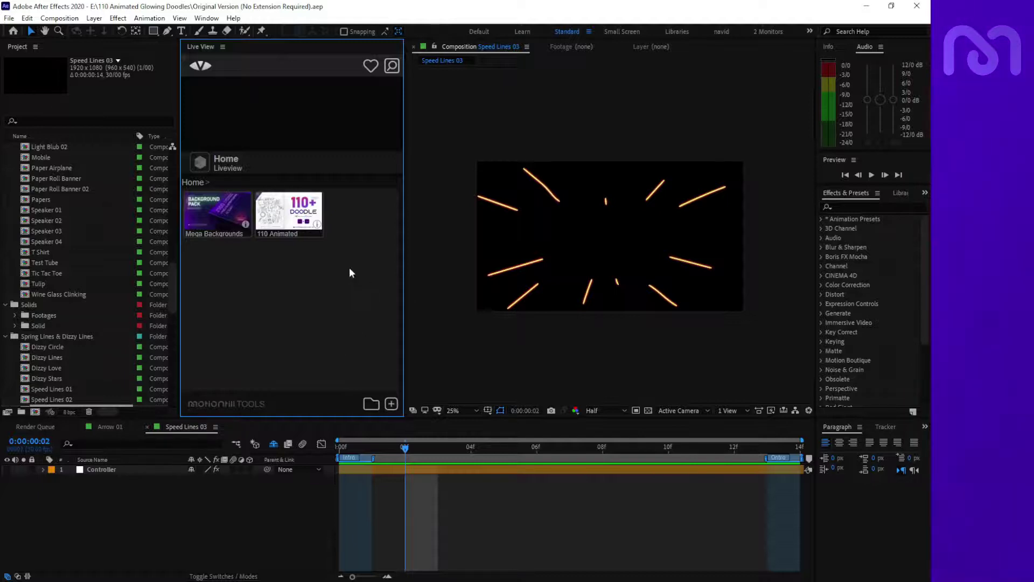
# - Load list.liveview from 110 Animated Glowing Doodles into Live View and browse its Arrows doodles
pyautogui.click(392, 405)
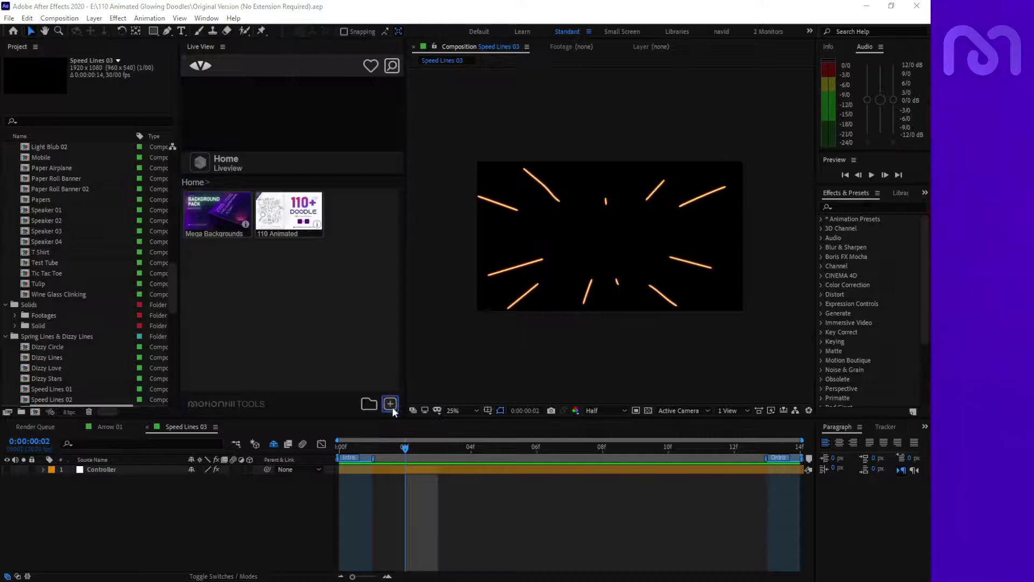
pyautogui.click(230, 51)
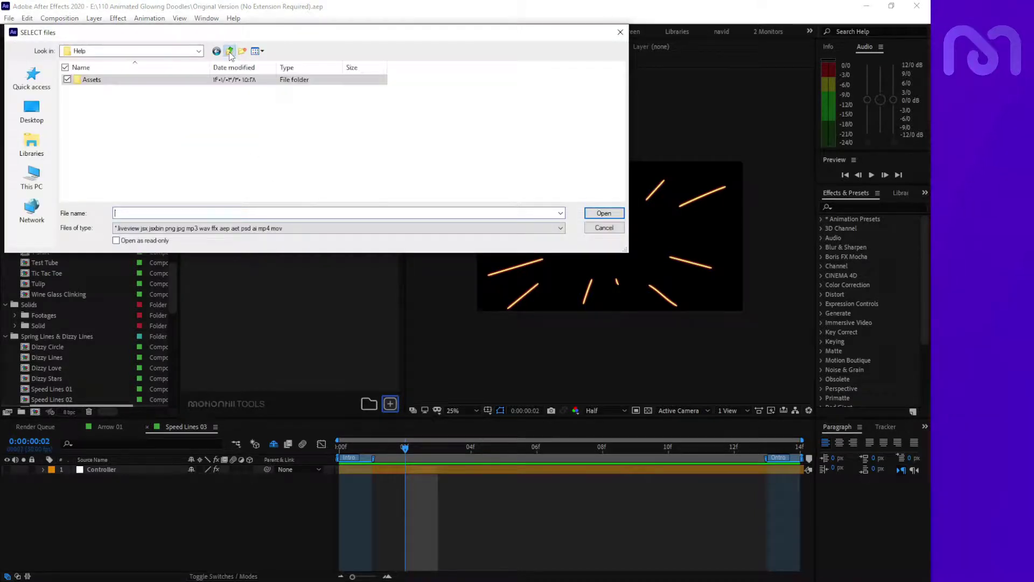
pyautogui.click(230, 51)
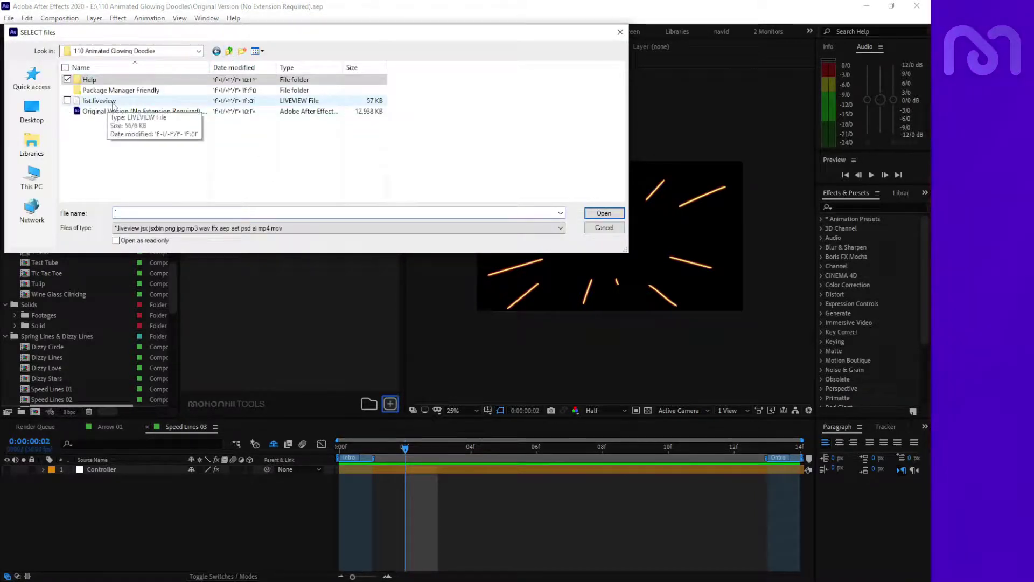
pyautogui.click(97, 100)
pyautogui.click(598, 213)
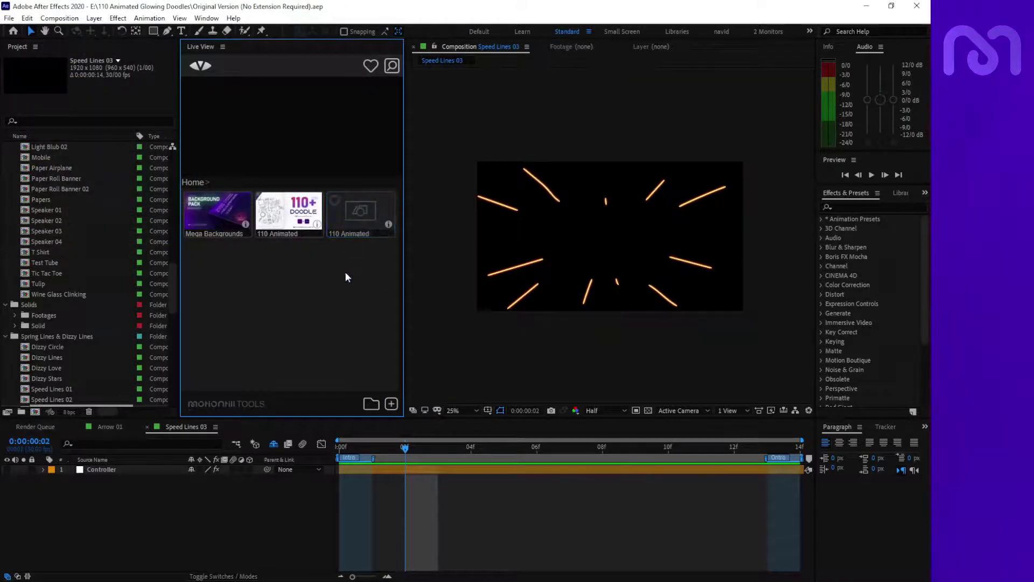
pyautogui.moveTo(405, 269); pyautogui.dragTo(440, 269)
pyautogui.click(358, 214)
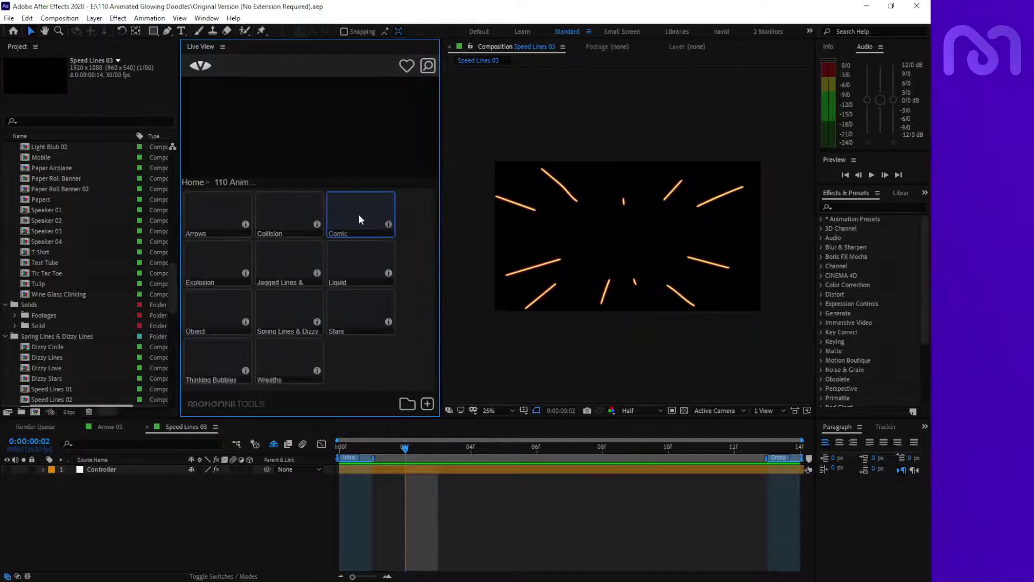
pyautogui.click(201, 213)
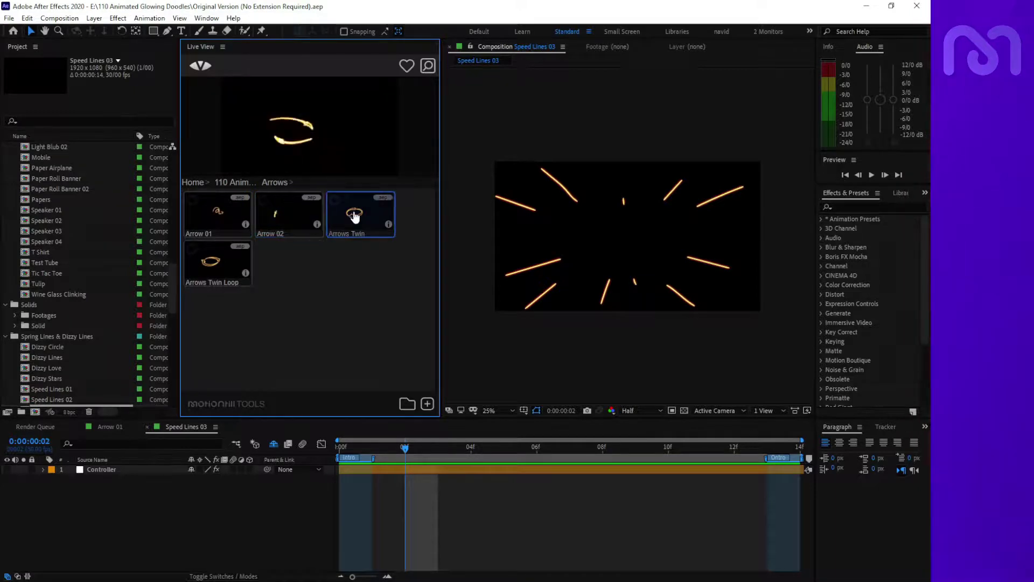
# - Start a new empty After Effects project
pyautogui.click(9, 18)
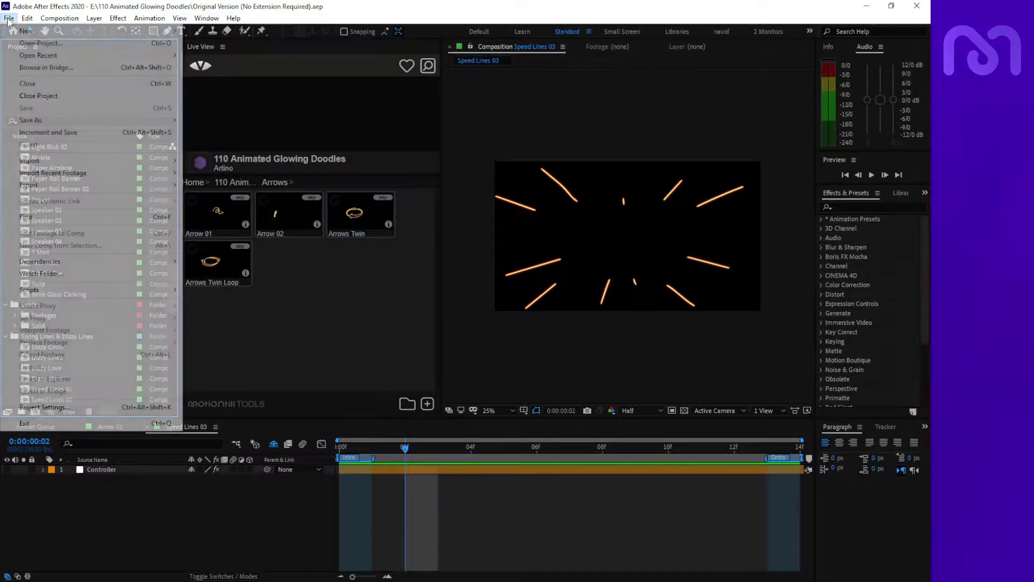
pyautogui.moveTo(34, 32)
pyautogui.click(208, 33)
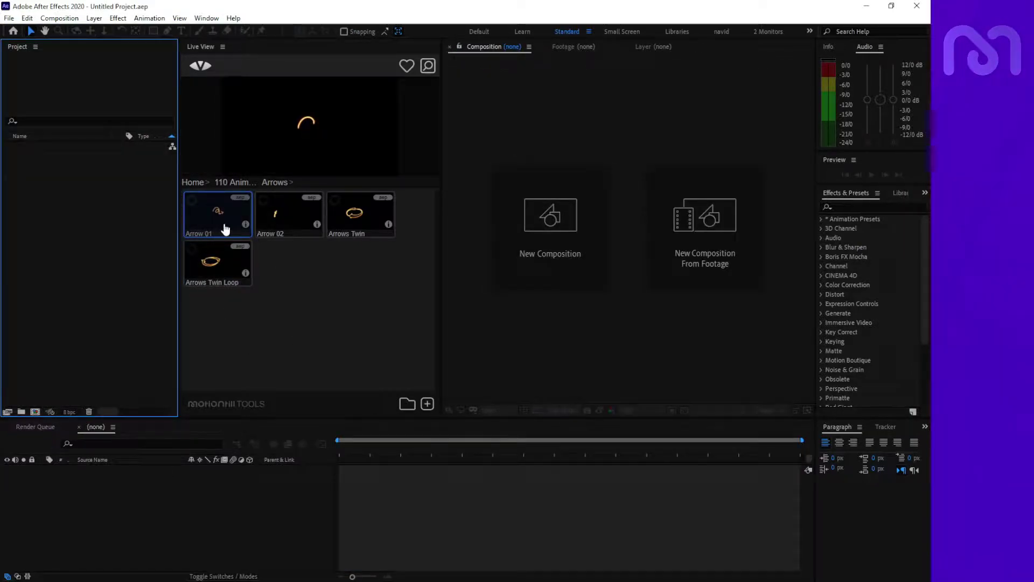
# - Import Arrow 01 from Live View into the project and preview its composition
pyautogui.moveTo(221, 224); pyautogui.dragTo(132, 225)
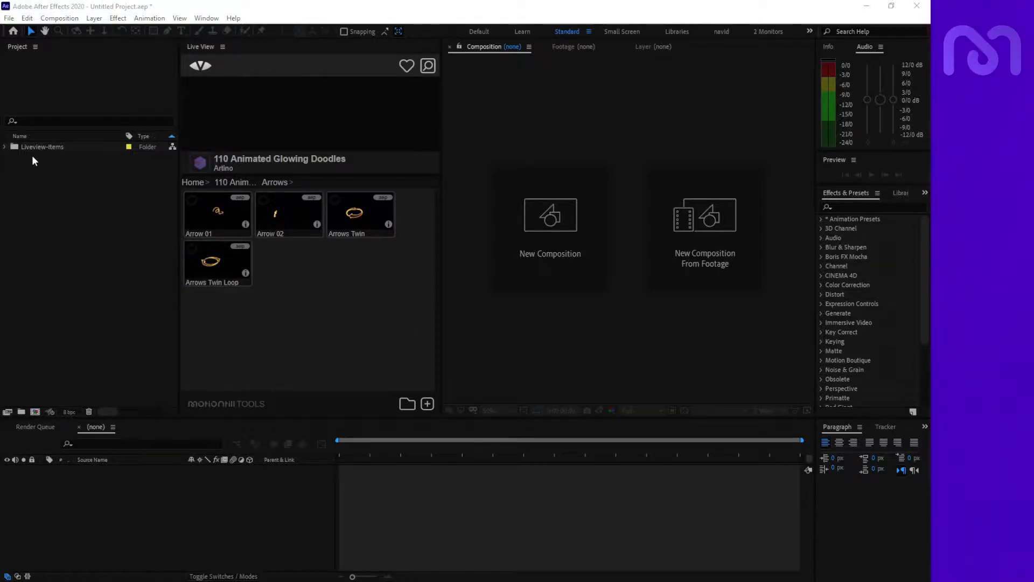
pyautogui.click(5, 146)
pyautogui.click(15, 157)
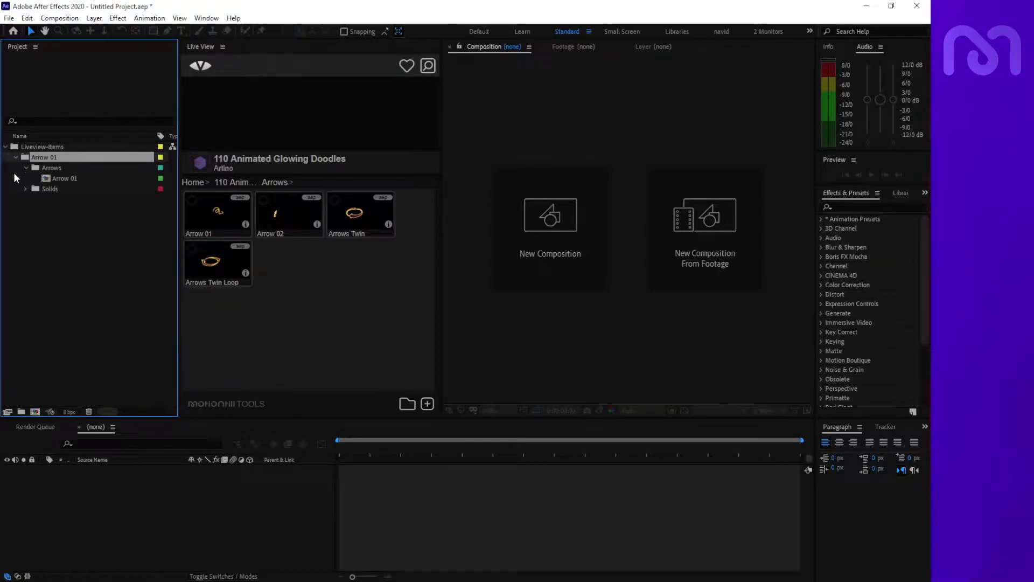
pyautogui.doubleClick(77, 179)
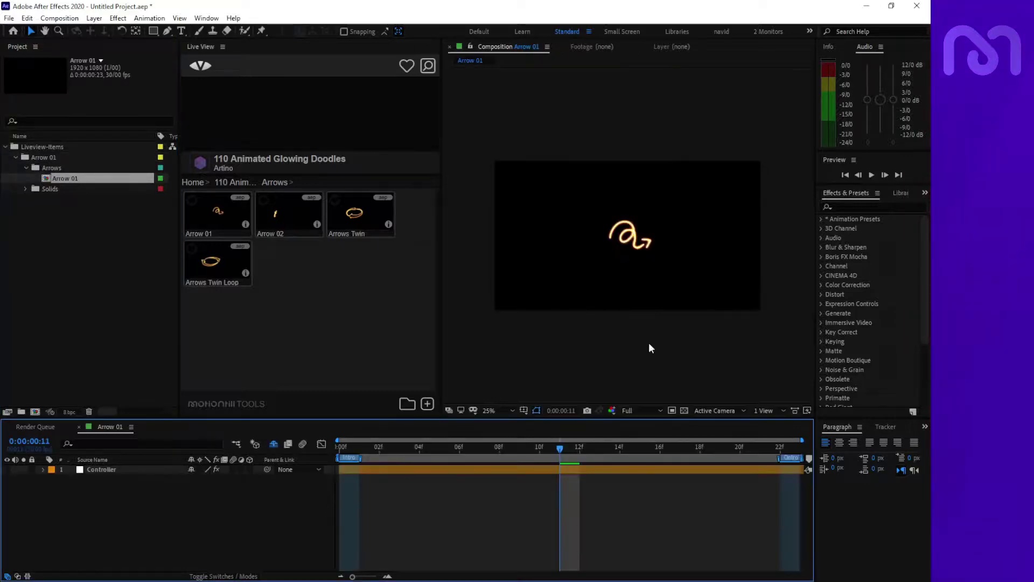
pyautogui.click(379, 456)
pyautogui.press('space')
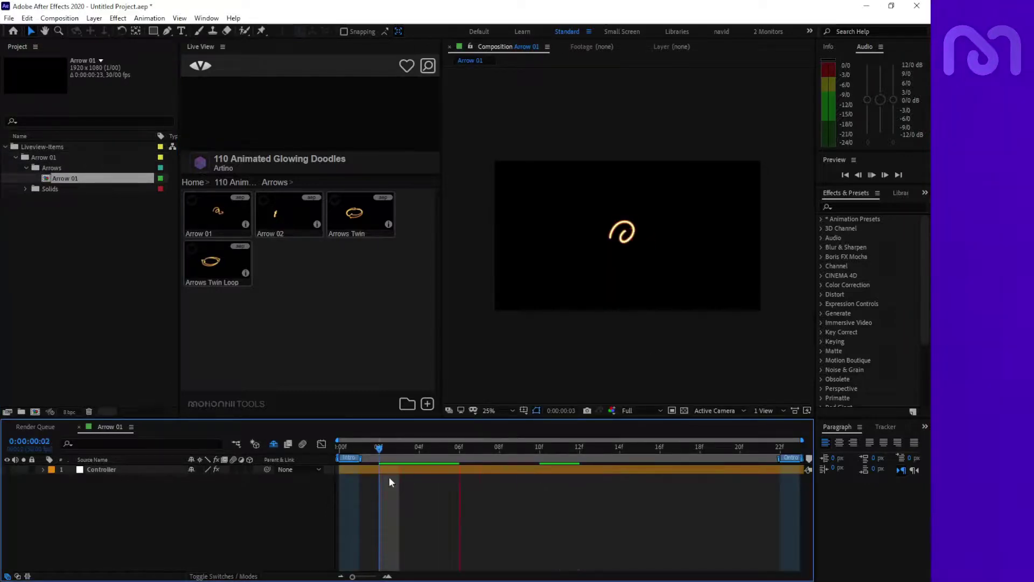
pyautogui.click(83, 238)
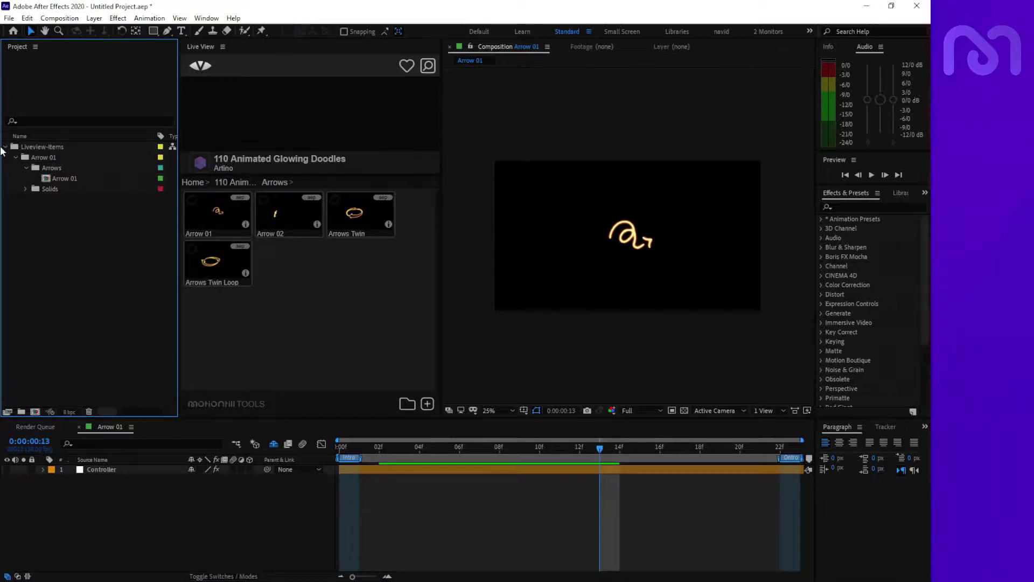
pyautogui.click(15, 156)
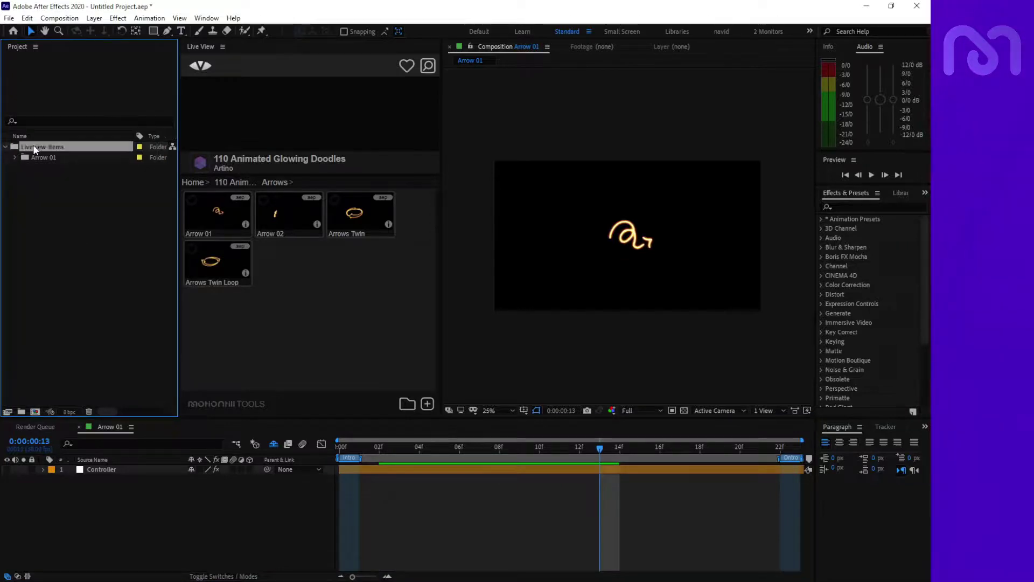
pyautogui.click(38, 186)
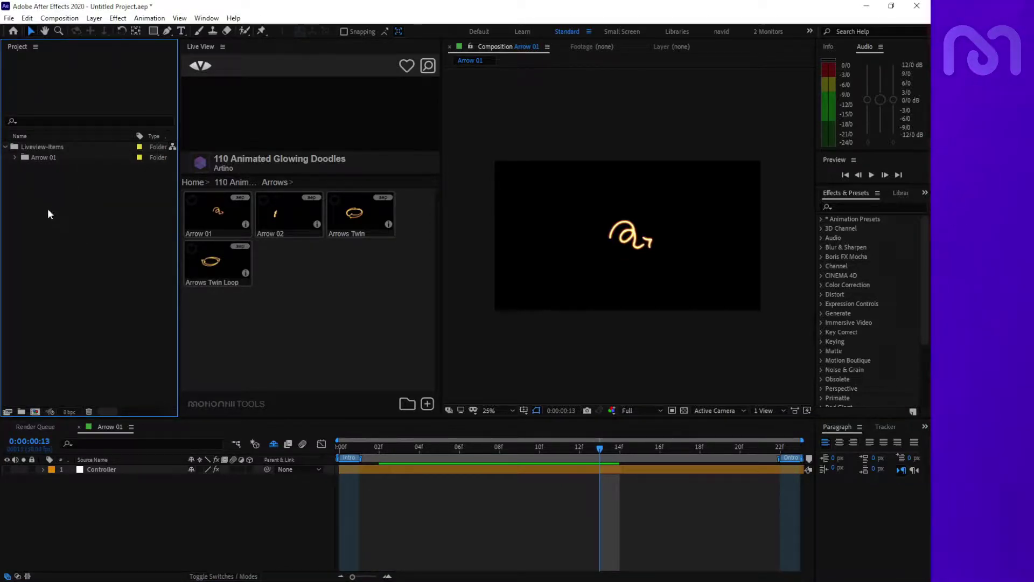
# - Import the Arrows Twin doodle into the project, then return to the category list
pyautogui.click(345, 215)
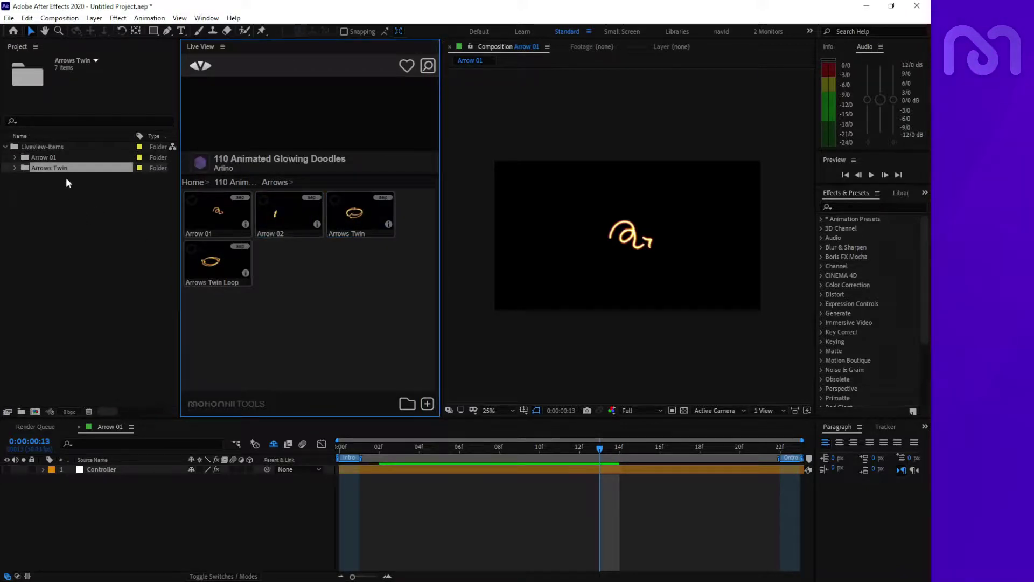
pyautogui.click(13, 169)
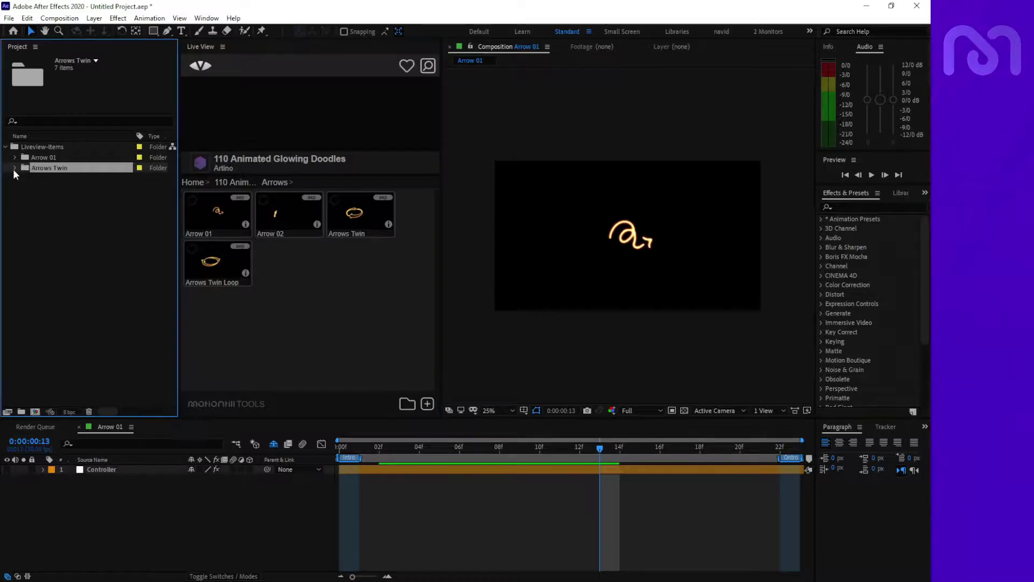
pyautogui.click(13, 169)
pyautogui.click(15, 169)
pyautogui.click(14, 169)
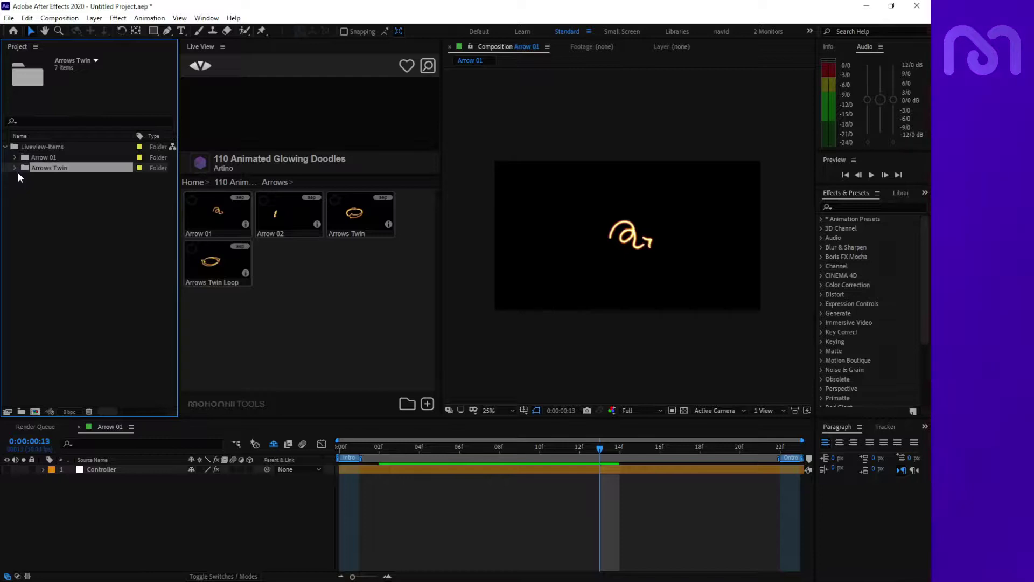
pyautogui.click(37, 227)
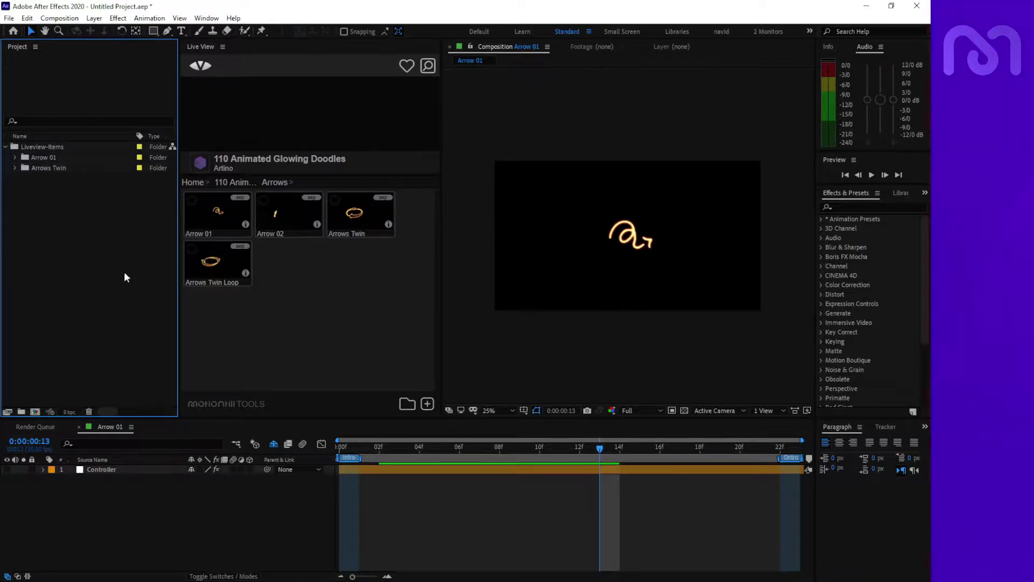
pyautogui.click(238, 183)
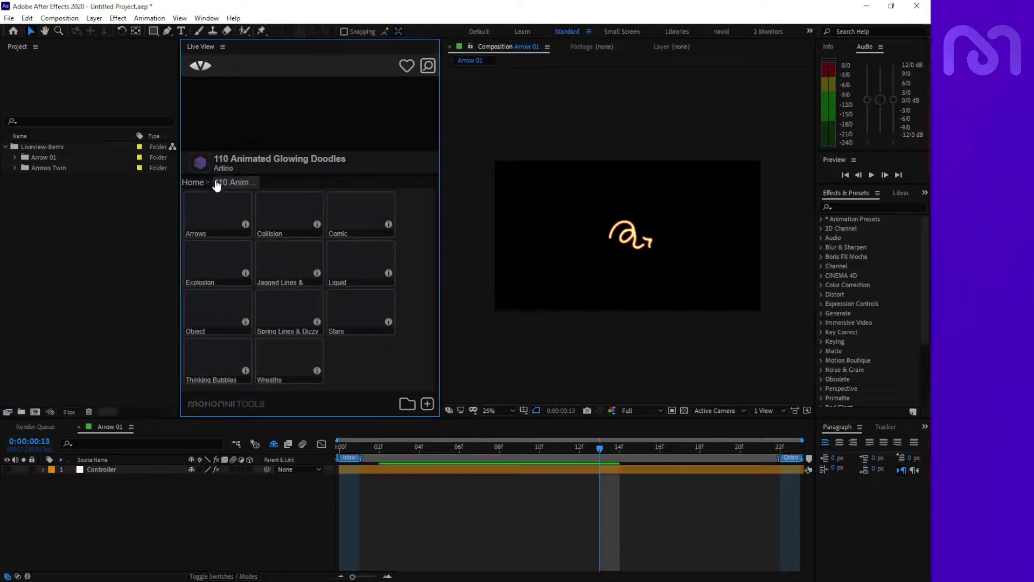
# - Add Fred-ic.png from Pictures > Motiontill to the Live View Home grid and import it
pyautogui.click(194, 183)
pyautogui.click(428, 404)
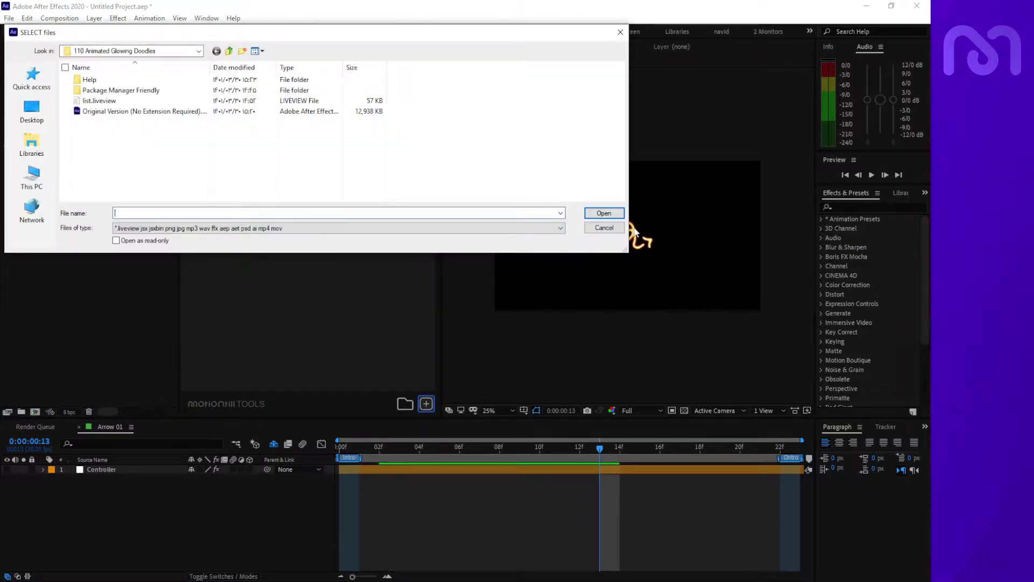
pyautogui.click(119, 51)
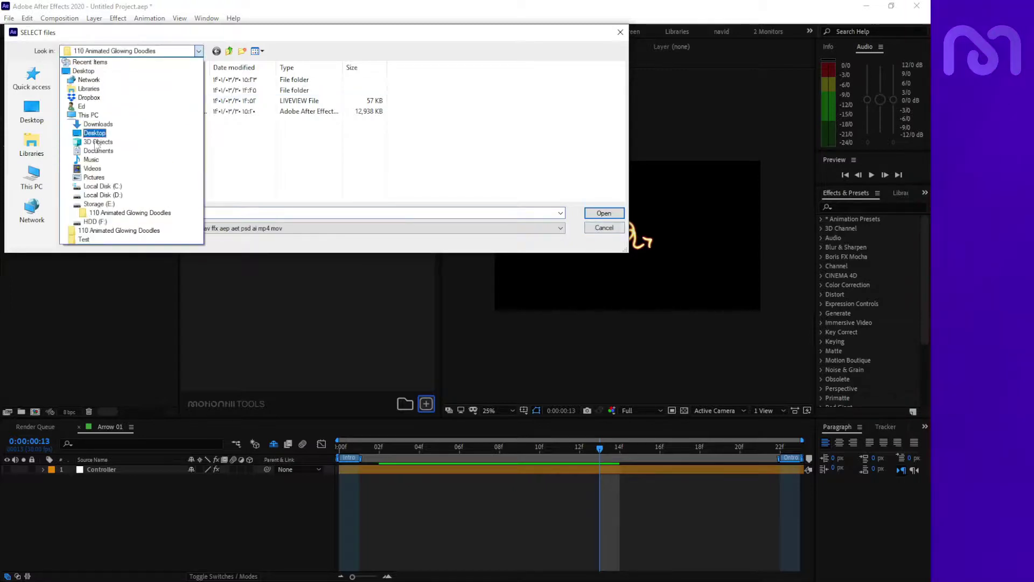
pyautogui.click(95, 177)
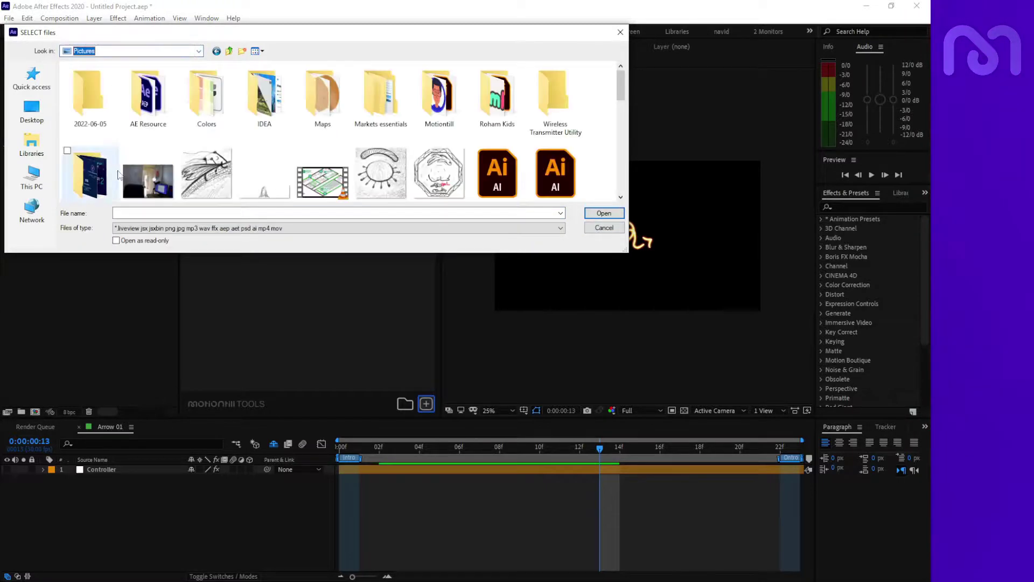
pyautogui.doubleClick(448, 108)
pyautogui.click(379, 101)
pyautogui.doubleClick(379, 100)
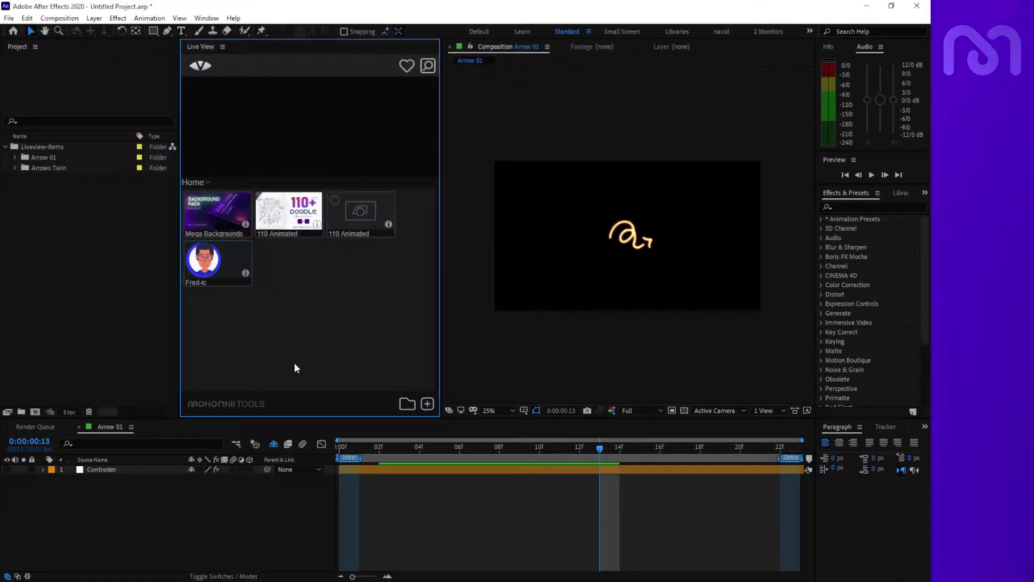
pyautogui.click(225, 264)
# - Create a new composition, Comp 1, accepting the default settings
pyautogui.click(200, 504)
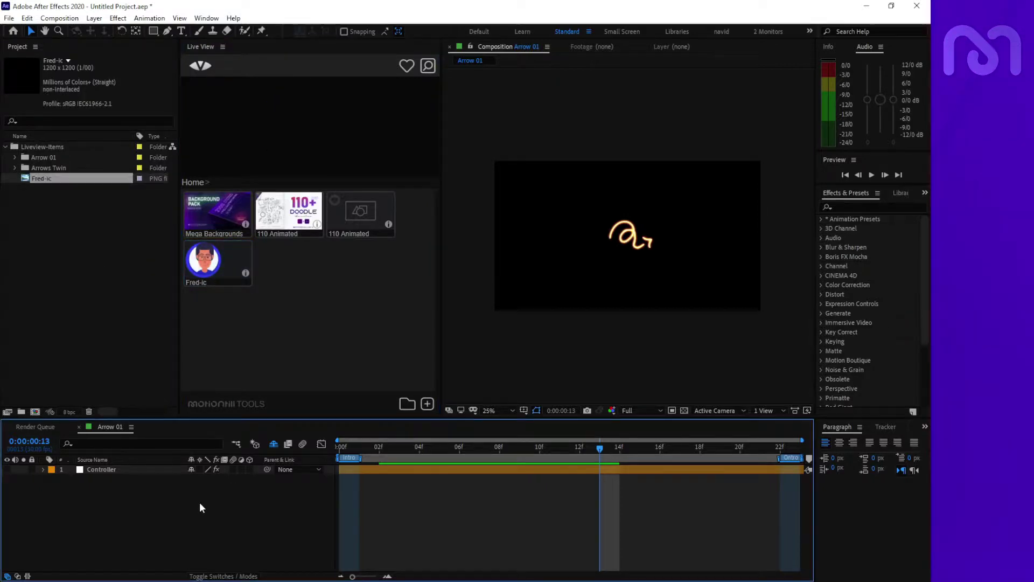
pyautogui.click(79, 426)
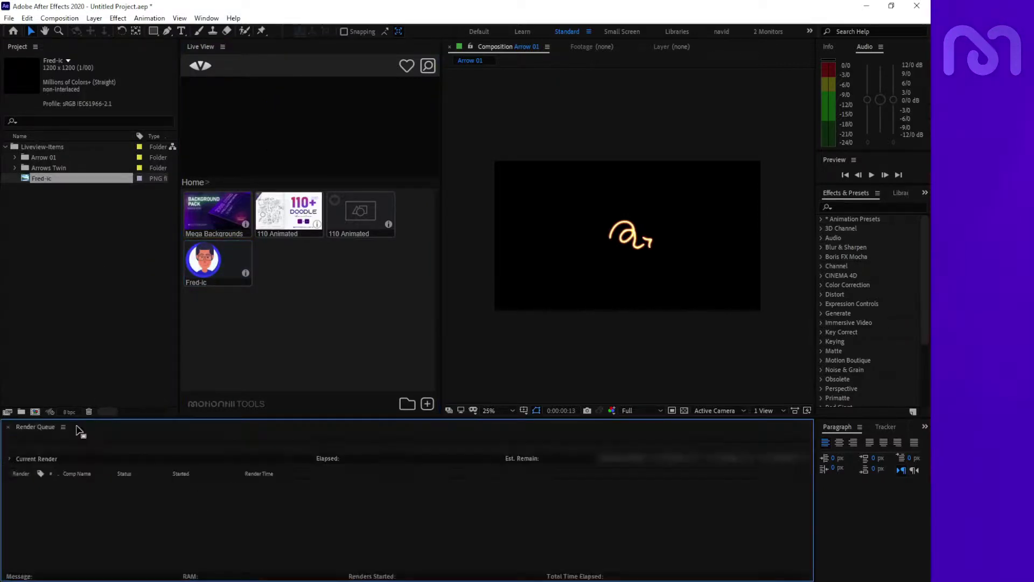
pyautogui.click(35, 413)
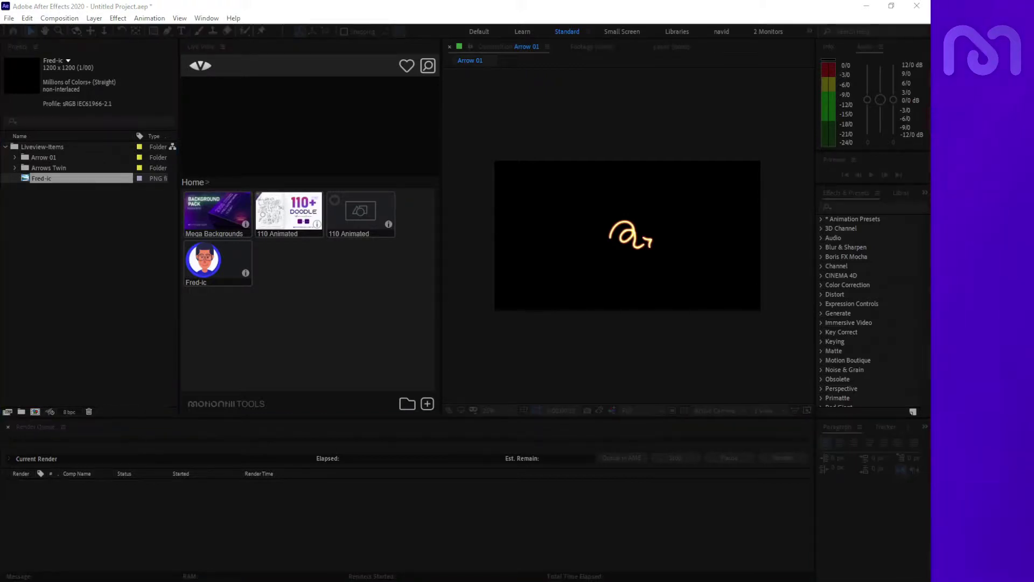
pyautogui.click(486, 430)
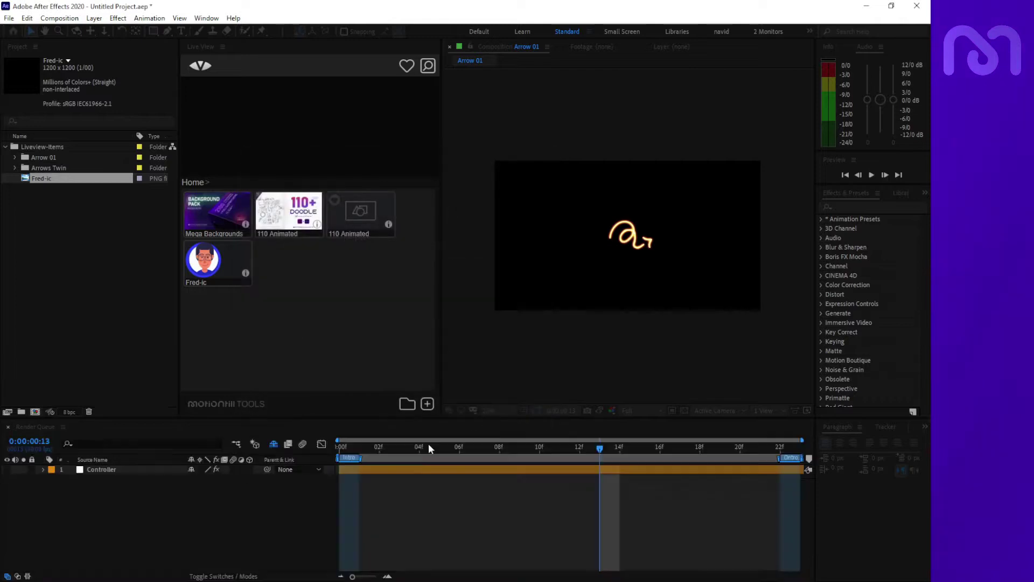
pyautogui.click(92, 299)
pyautogui.moveTo(216, 262)
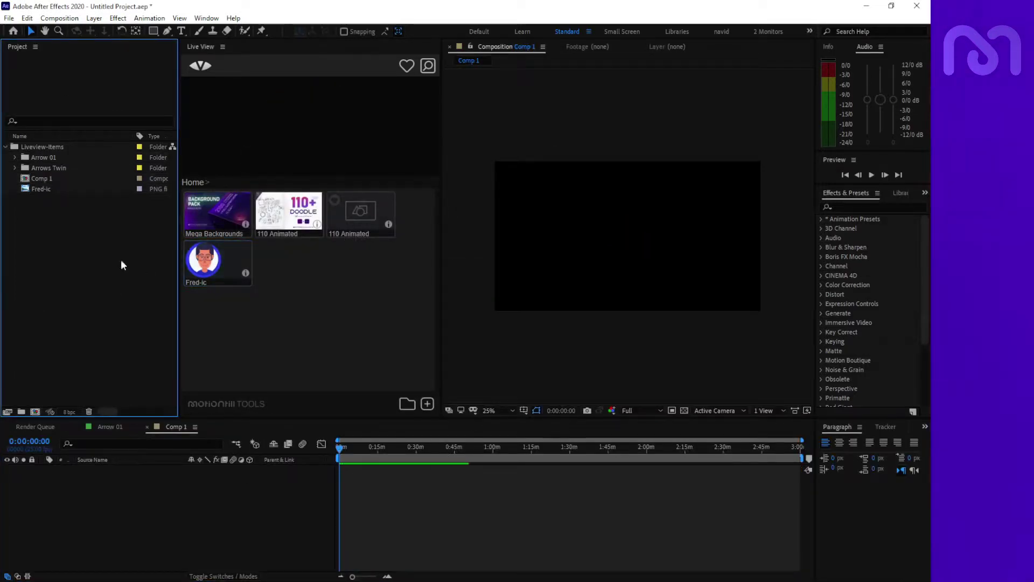
# - Add Fred-ic as a Comp 1 layer, scale it down and move it left of centre
pyautogui.moveTo(380, 450); pyautogui.dragTo(447, 457)
pyautogui.moveTo(221, 266); pyautogui.dragTo(461, 534)
pyautogui.moveTo(448, 472); pyautogui.dragTo(589, 470)
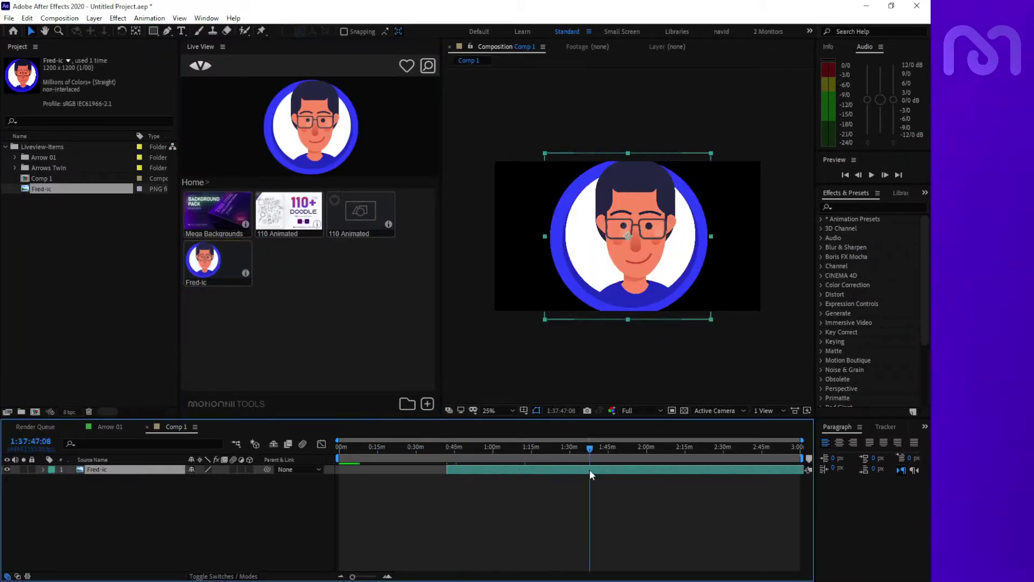
pyautogui.moveTo(711, 319); pyautogui.dragTo(686, 298)
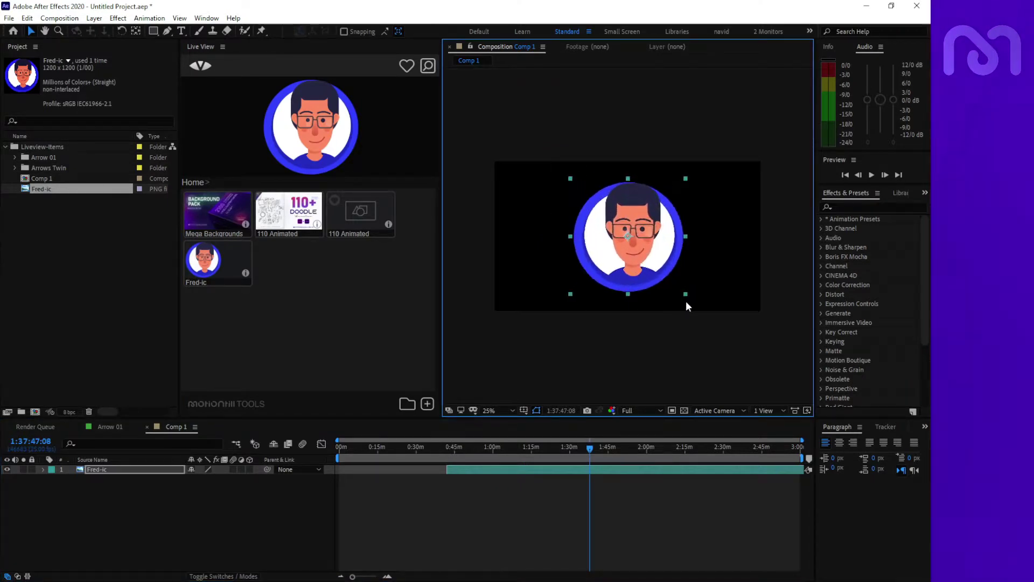
pyautogui.moveTo(649, 262); pyautogui.dragTo(581, 259)
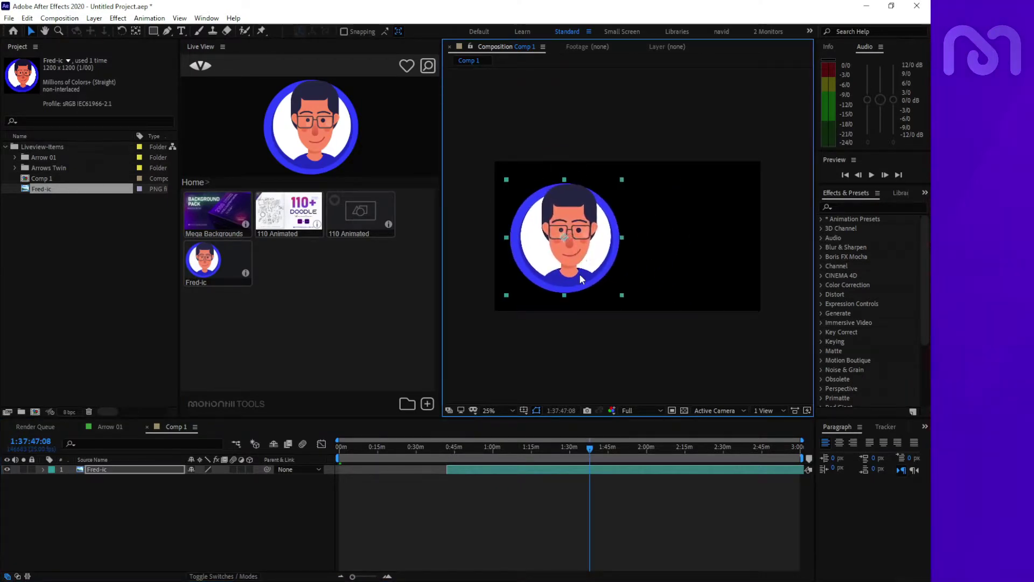
pyautogui.click(315, 363)
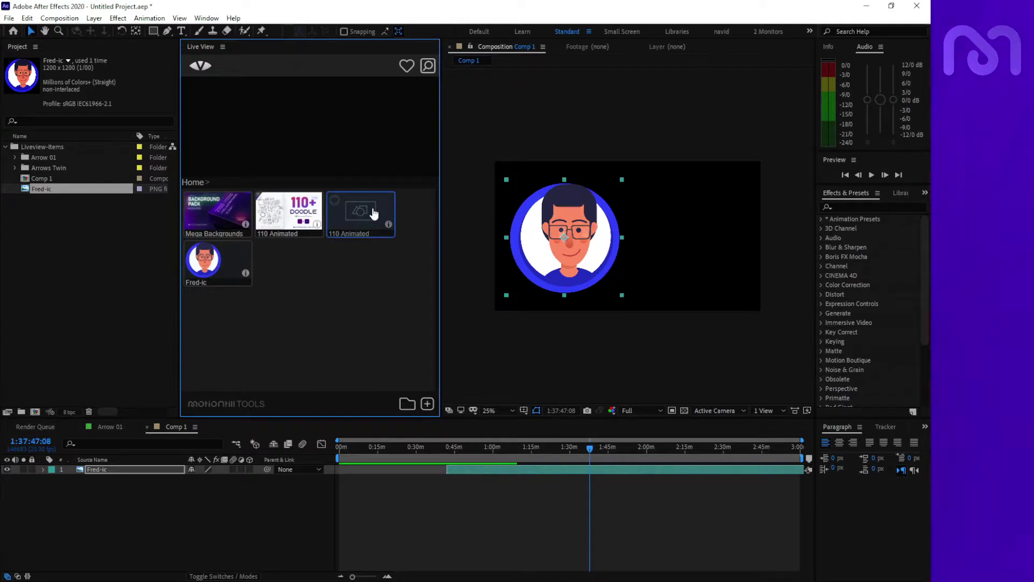
# - In the 110 Animated pack's Collision category, favourite Collision 01, 04 and 02
pyautogui.moveTo(195, 263)
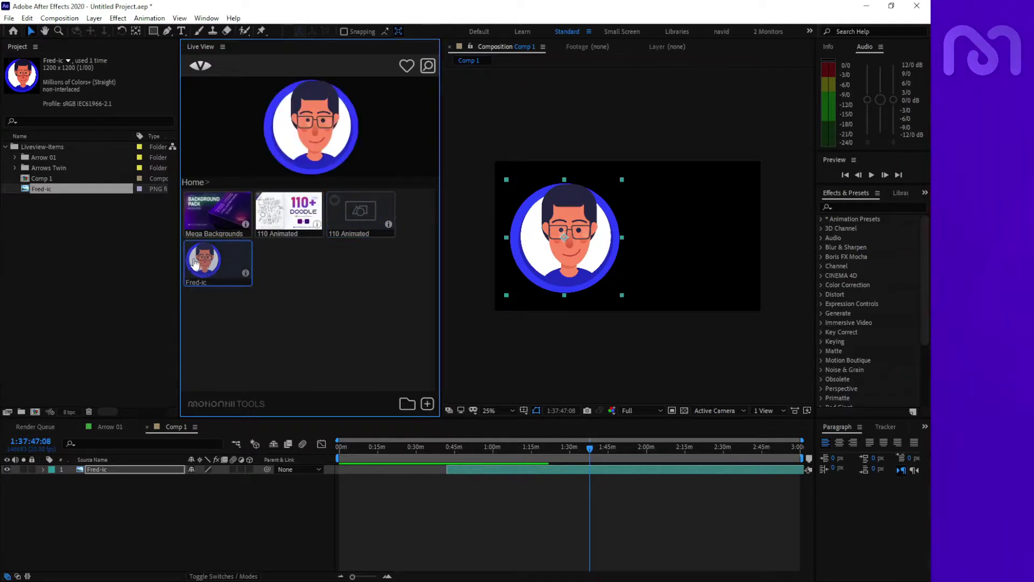
pyautogui.click(357, 214)
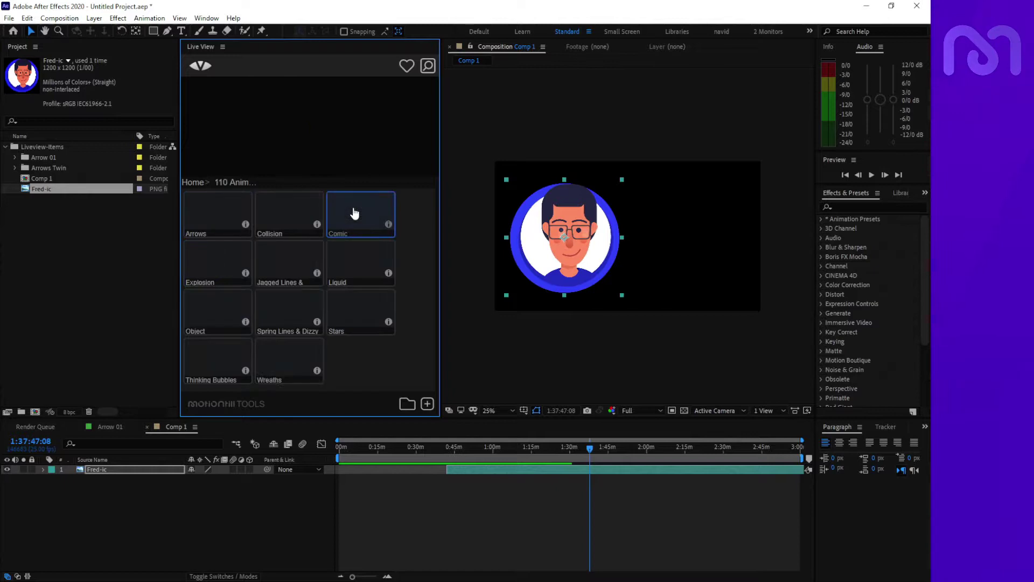
pyautogui.click(310, 218)
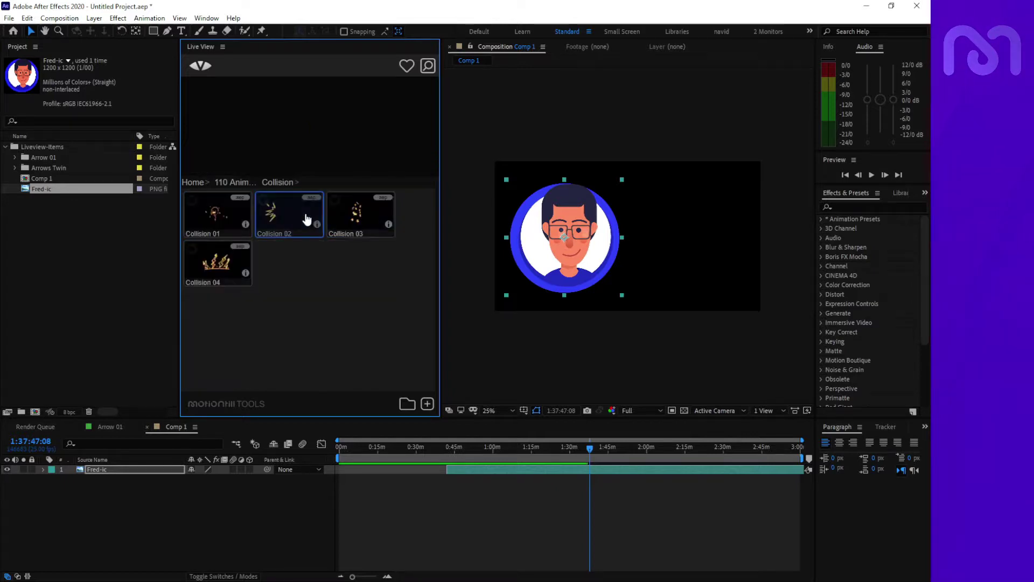
pyautogui.click(192, 201)
pyautogui.click(192, 249)
pyautogui.click(263, 200)
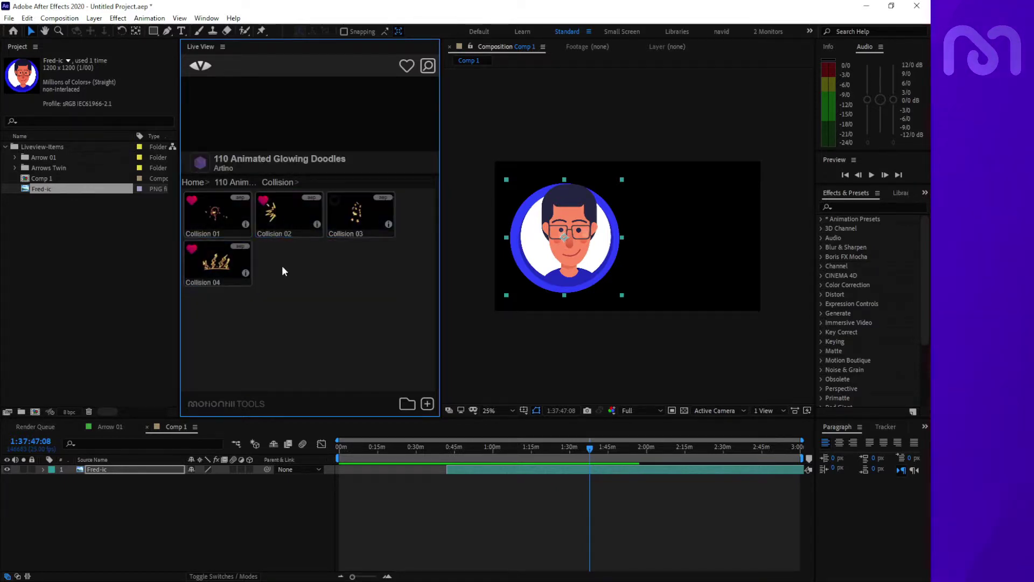
# - Favourite Turbulence (Jagged Lines) and Wreath 04 (Wreaths), then show favourites on Live View Home
pyautogui.click(232, 182)
pyautogui.click(286, 272)
pyautogui.moveTo(272, 272)
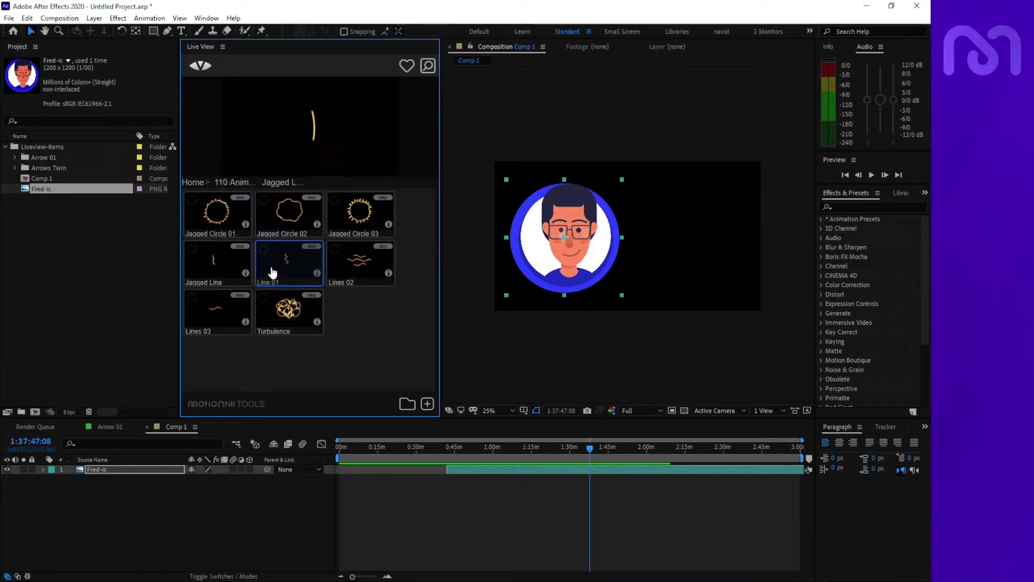
pyautogui.click(263, 297)
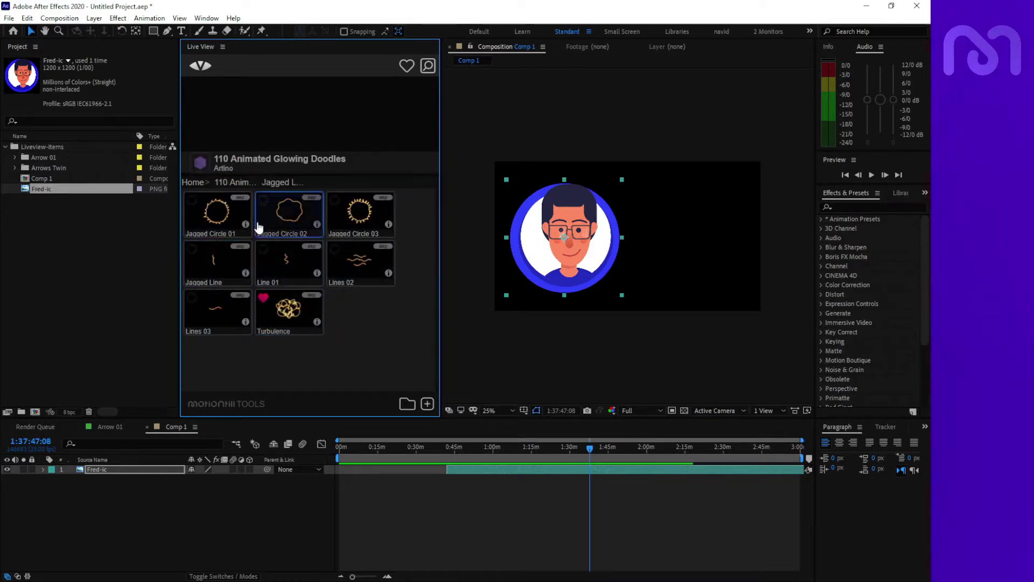
pyautogui.click(241, 184)
pyautogui.click(242, 334)
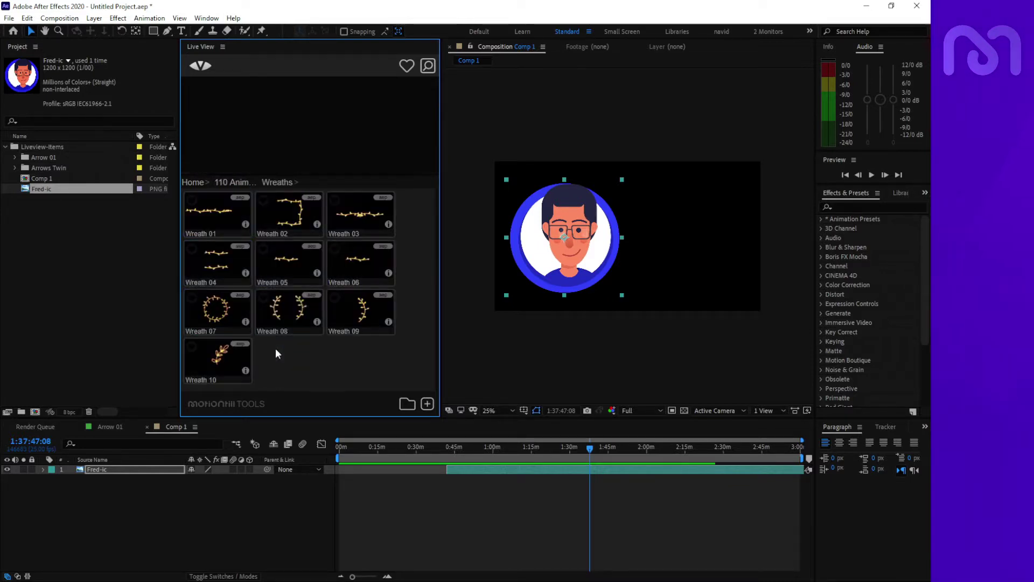
pyautogui.click(191, 250)
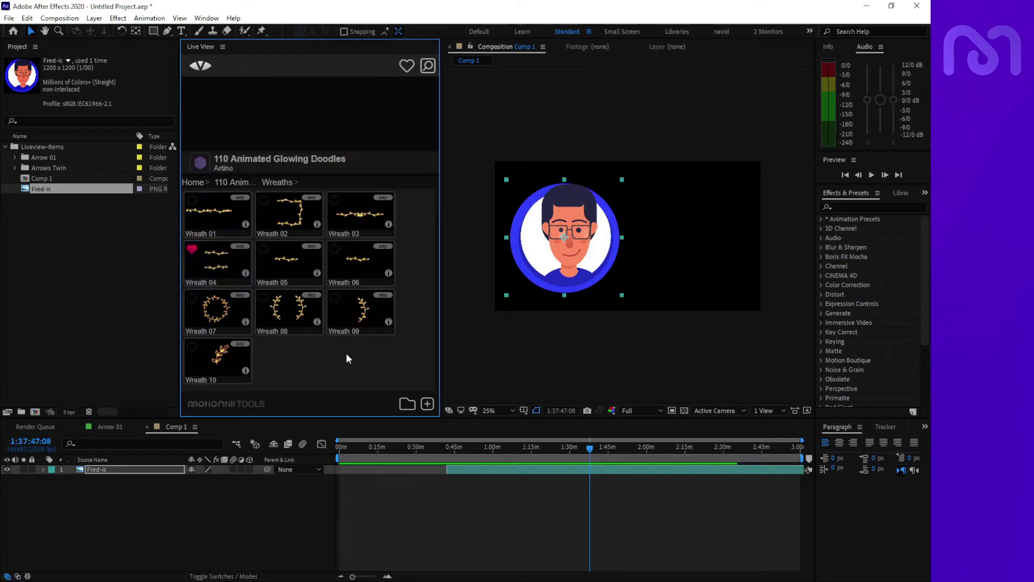
pyautogui.click(193, 183)
pyautogui.click(406, 67)
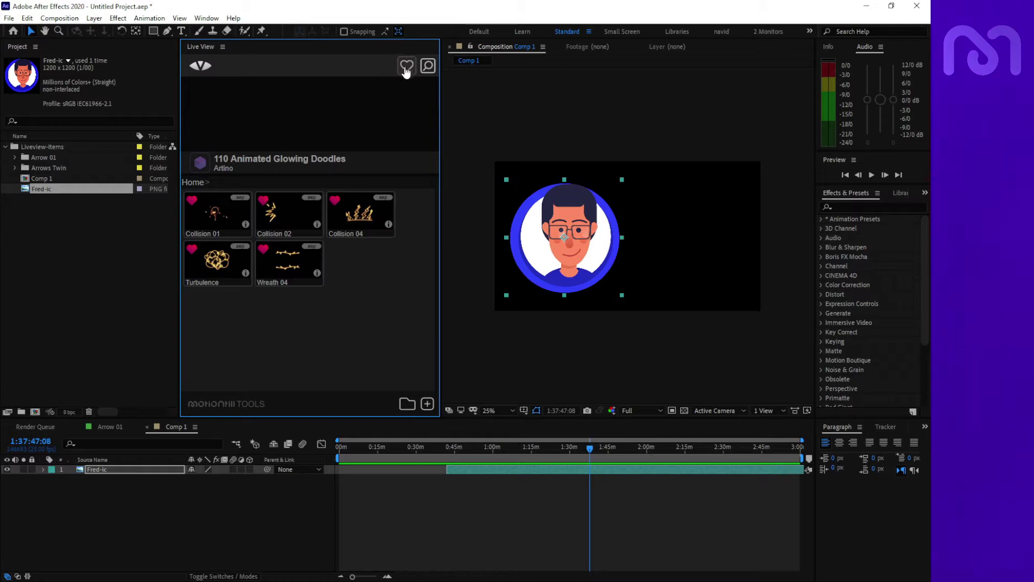
# - Import Collision 01 from the favourites, inspect its 7-item Project folder, and return Live View Home
pyautogui.moveTo(230, 232)
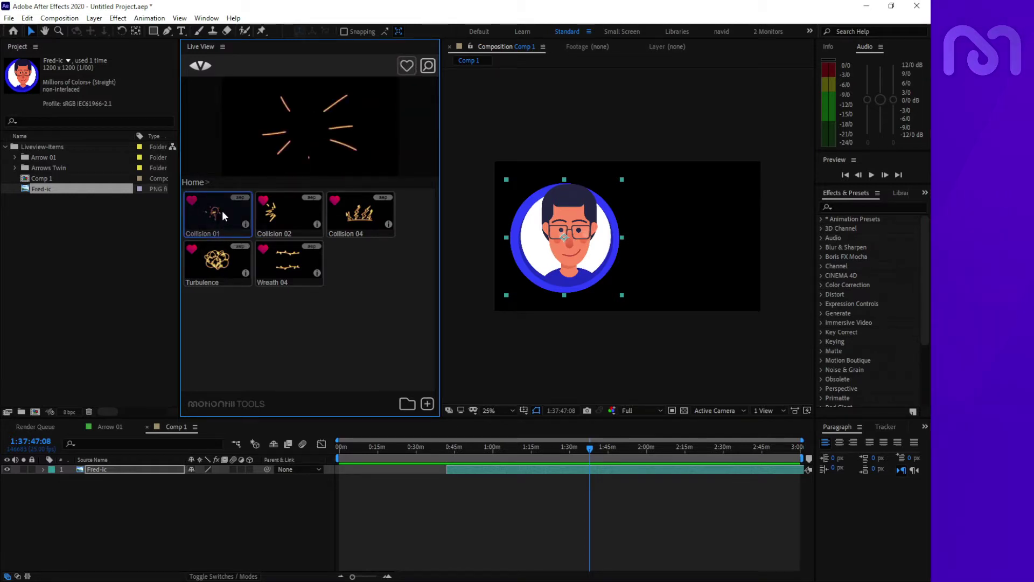
pyautogui.click(222, 211)
pyautogui.click(16, 179)
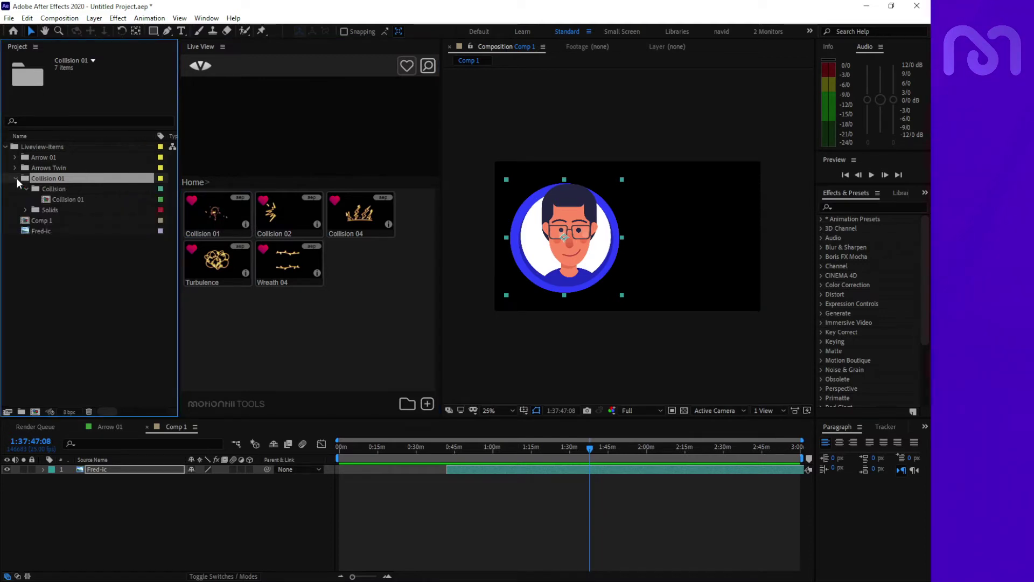
pyautogui.click(15, 178)
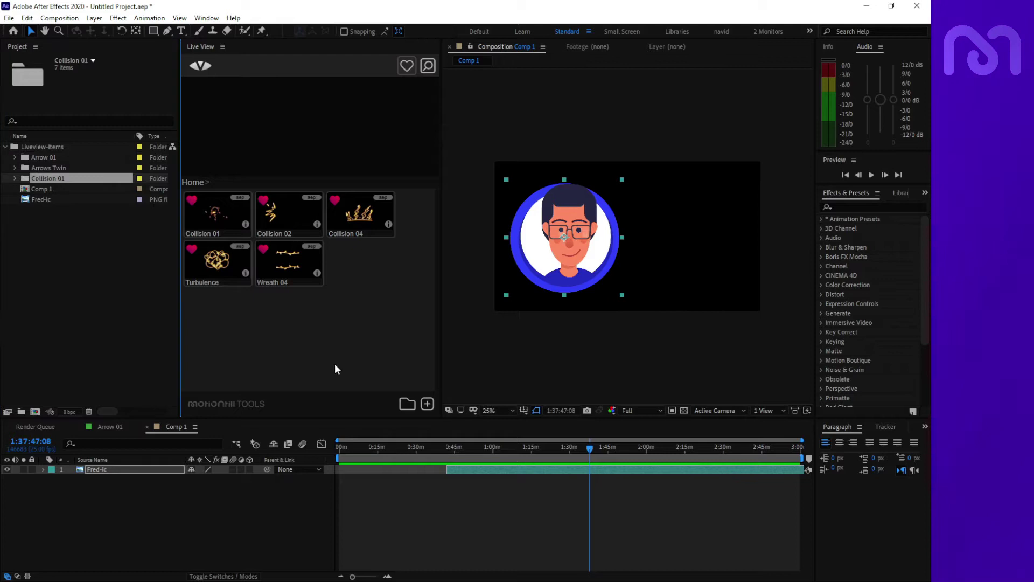
pyautogui.click(192, 182)
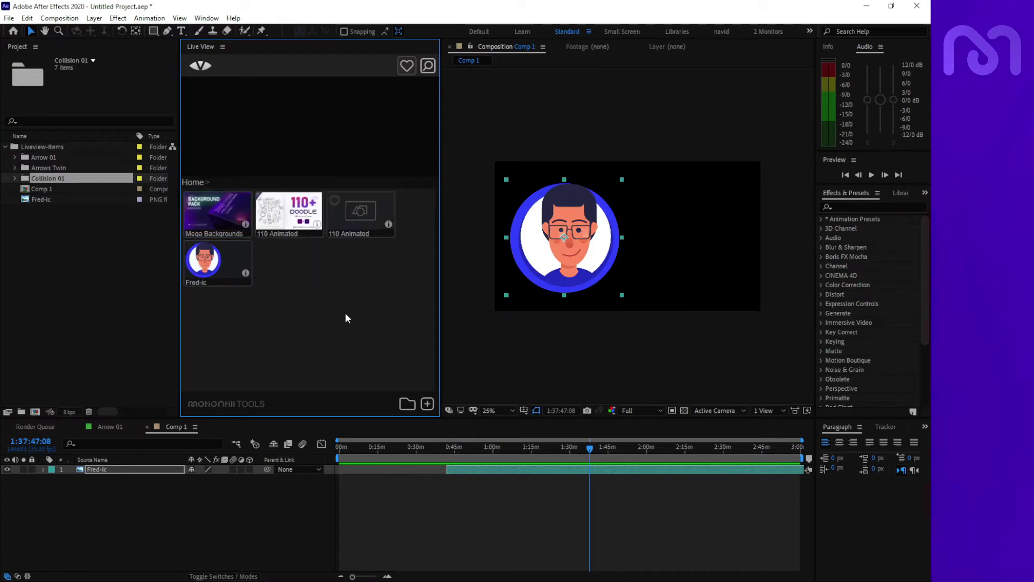